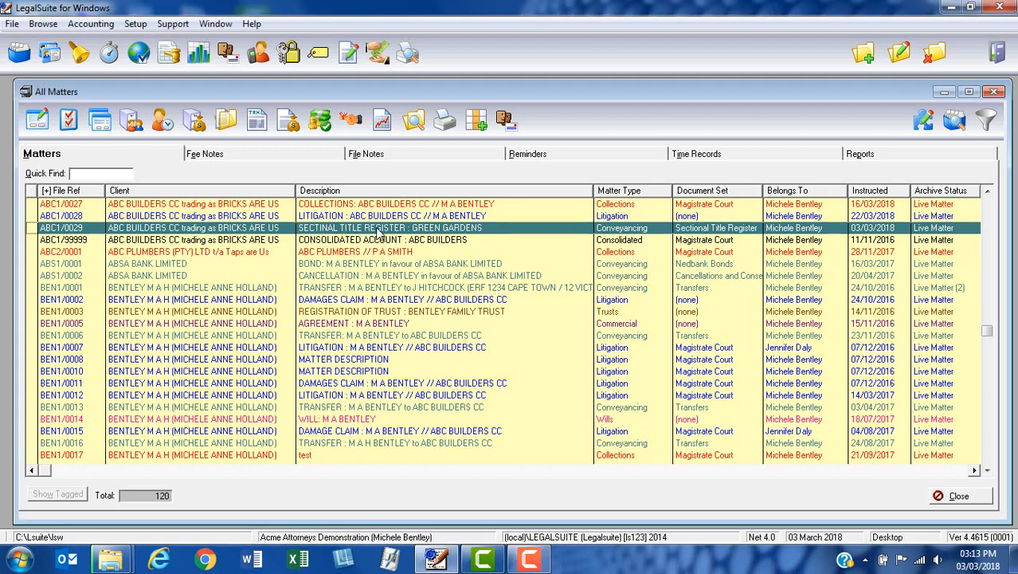
Open the document data of the Green Gardens sectional title register matter and select section 1 in its Sections list.
left_click(36, 130)
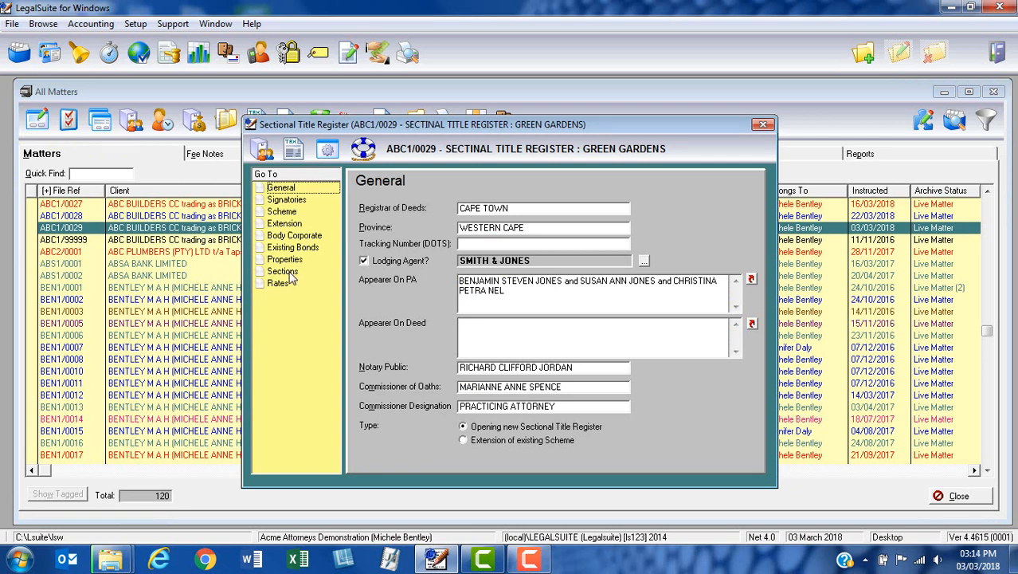
left_click(284, 272)
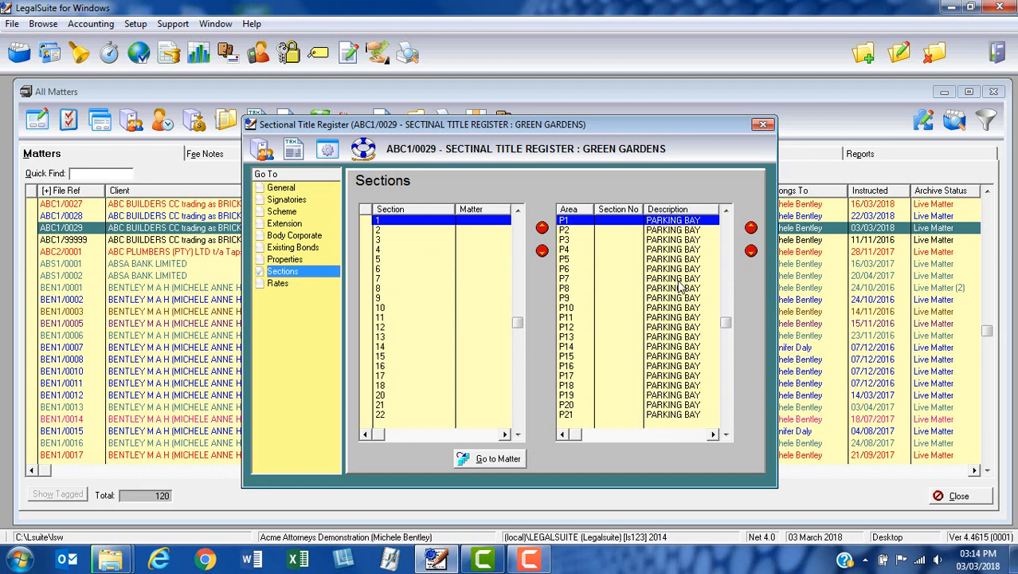
left_click(416, 223)
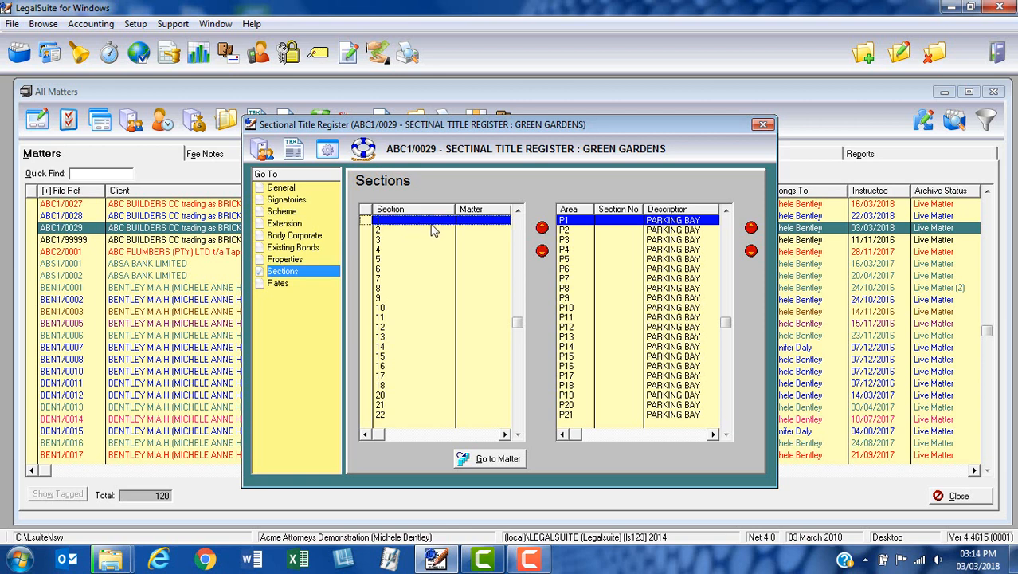
Look through the list of parking bay and garden areas, from P1 down to G30 and back.
left_click(618, 225)
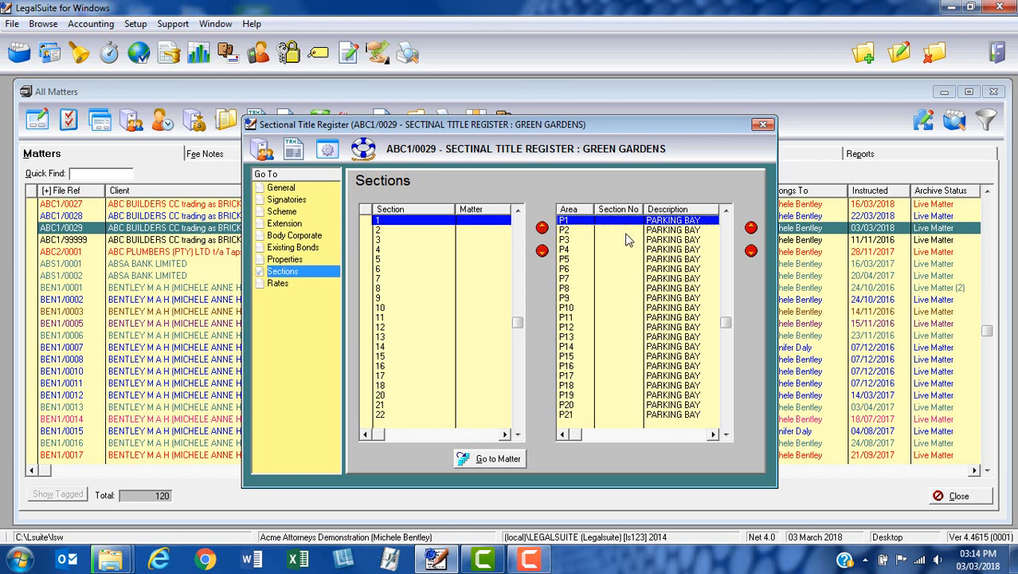
key("Down")
key("Down")
key("Down")
key("Down")
key("Down")
key("Down")
key("Down")
key("Down")
key("Down")
key("Down")
key("Down")
key("Down")
key("Down")
key("Down")
key("Down")
key("Down")
key("Down")
key("Down")
key("Down")
key("Down")
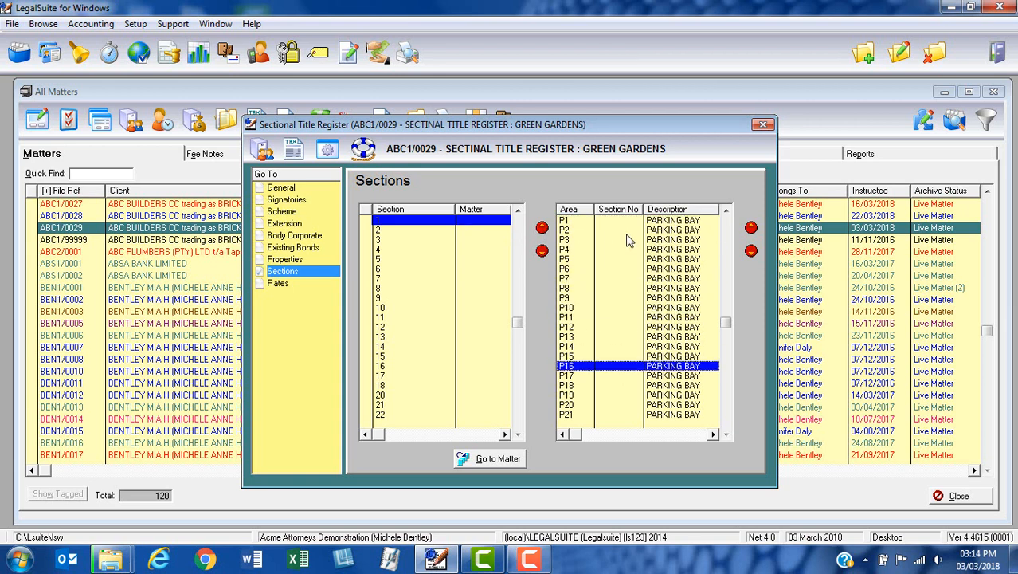
key("Down")
key("Down")
key("Down")
key("Down")
key("Down")
key("Down")
key("Down")
key("Down")
key("Down")
key("Down")
key("Down")
key("Down")
key("Down")
key("Down")
key("Down")
key("Down")
key("Down")
key("Down")
key("Down")
key("Down")
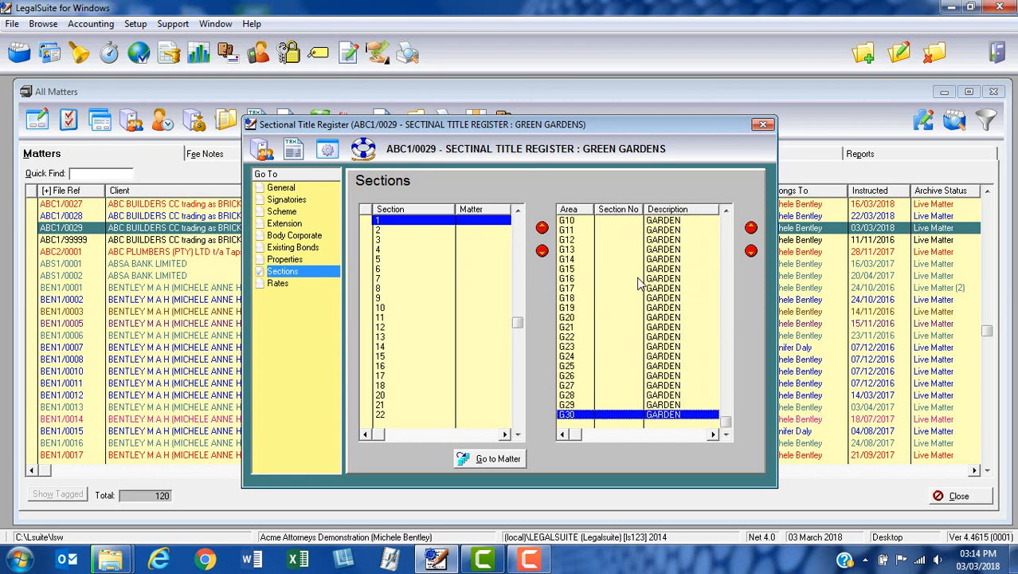
scroll(642, 276, "up", 13)
scroll(641, 276, "up", 7)
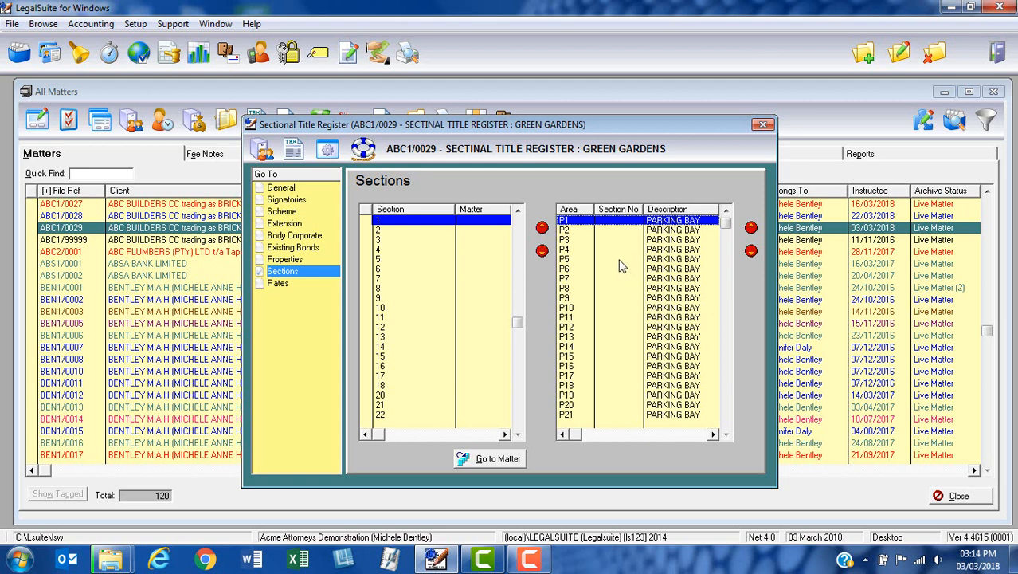
Assign parking bay P1 to section 1 and save the area.
double_click(612, 225)
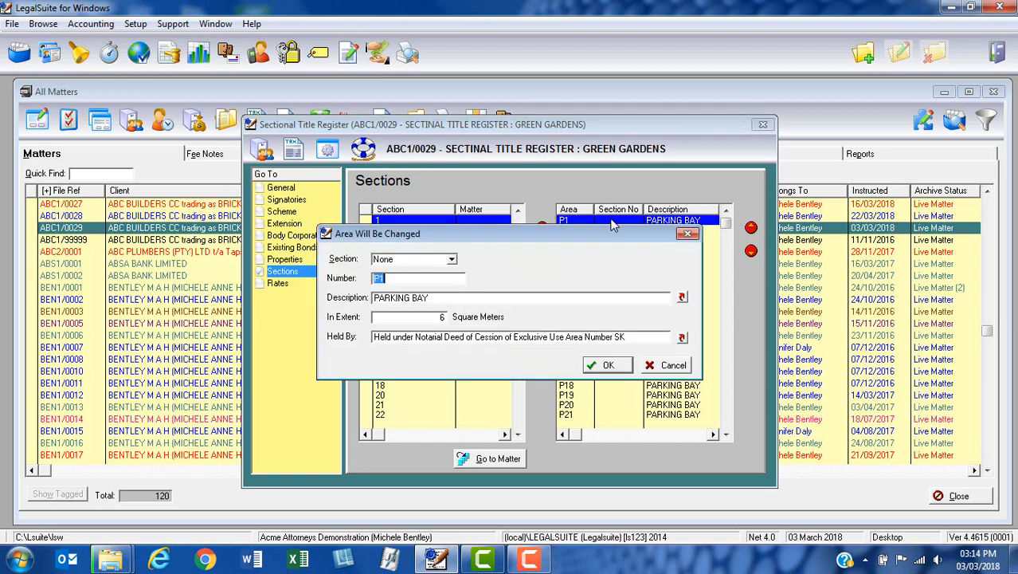
left_click(452, 259)
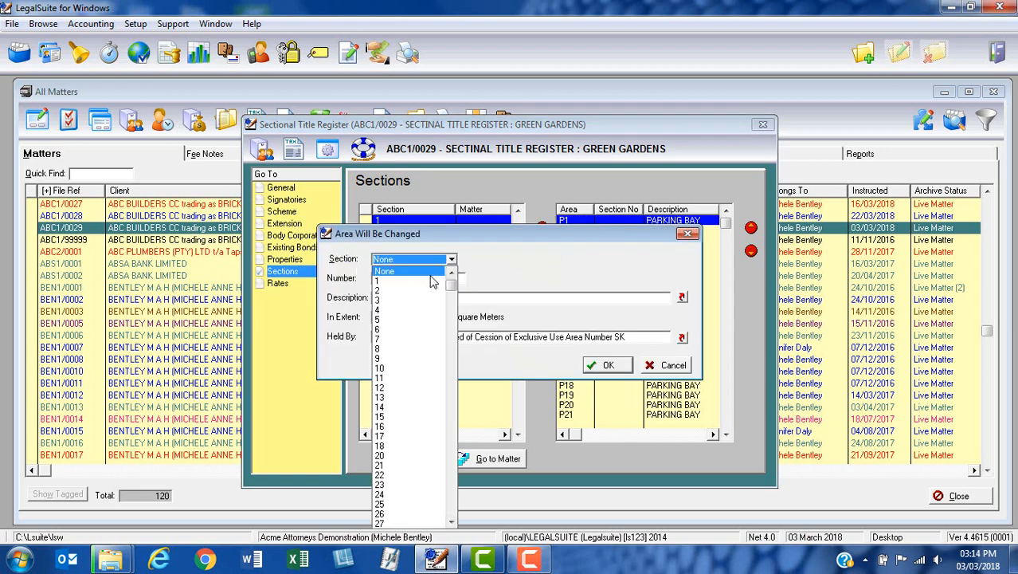
left_click(392, 283)
left_click(391, 278)
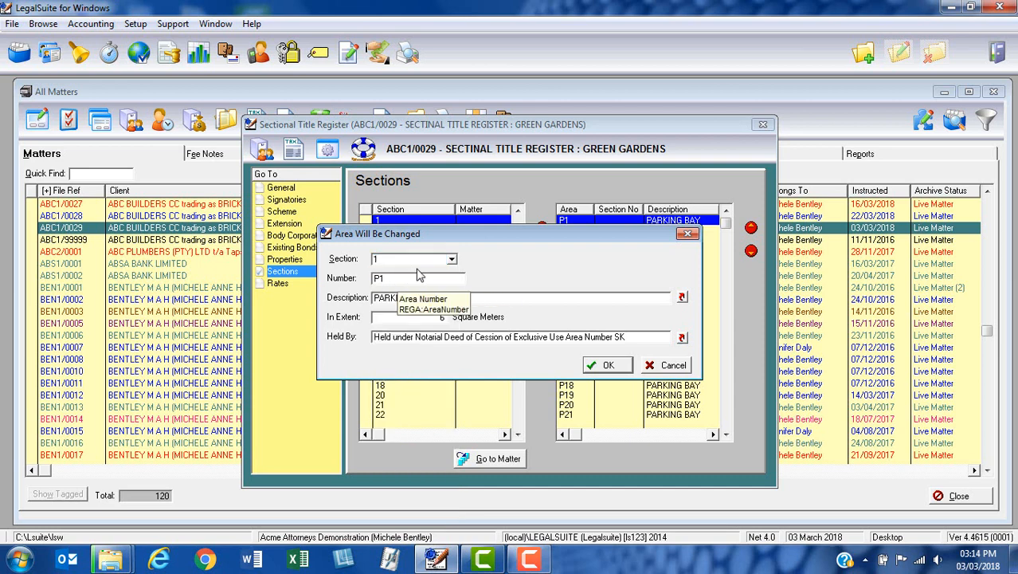
left_click(607, 365)
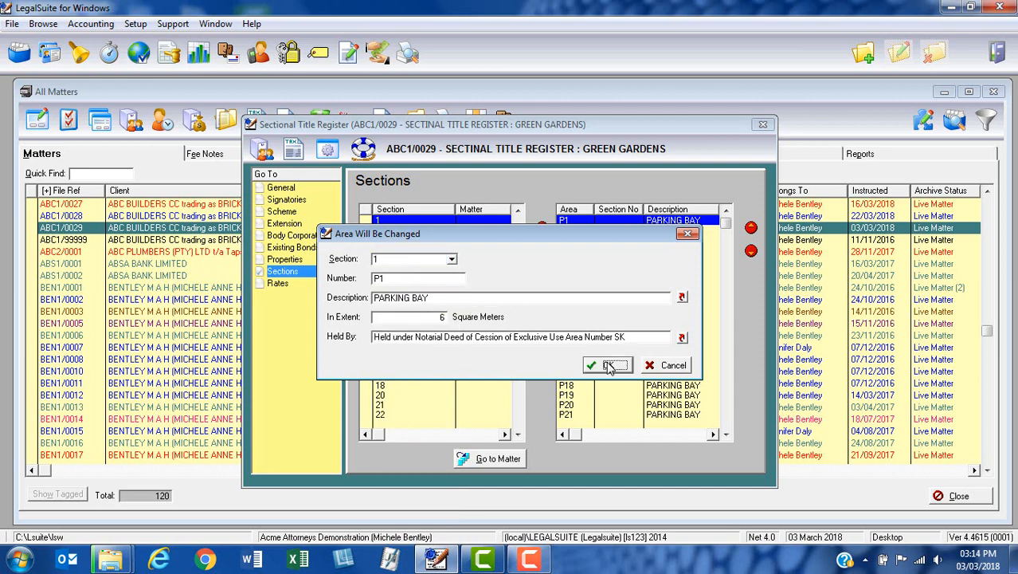
Assign parking bay P2 to section 2 and save the area.
double_click(605, 230)
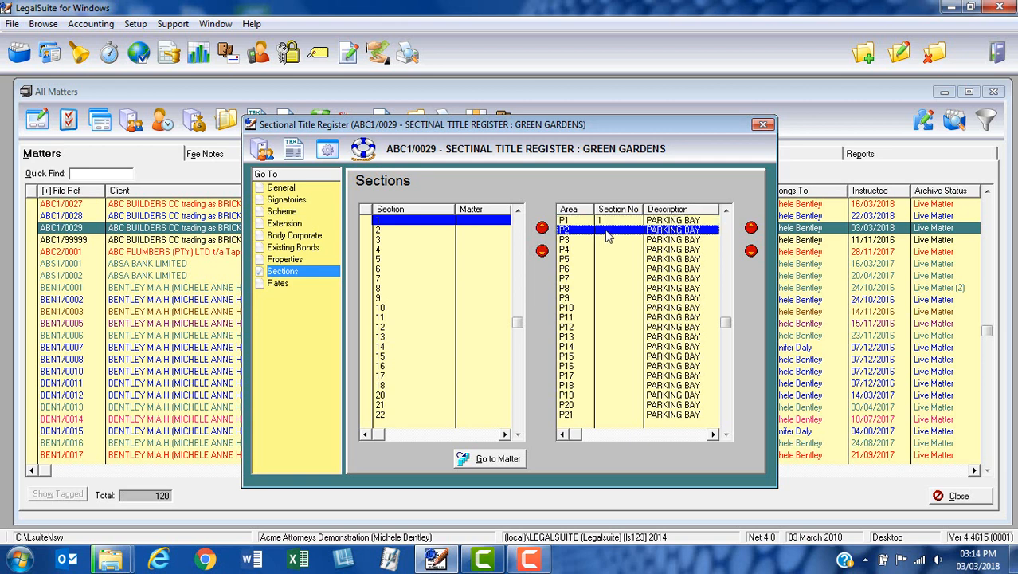
left_click(451, 259)
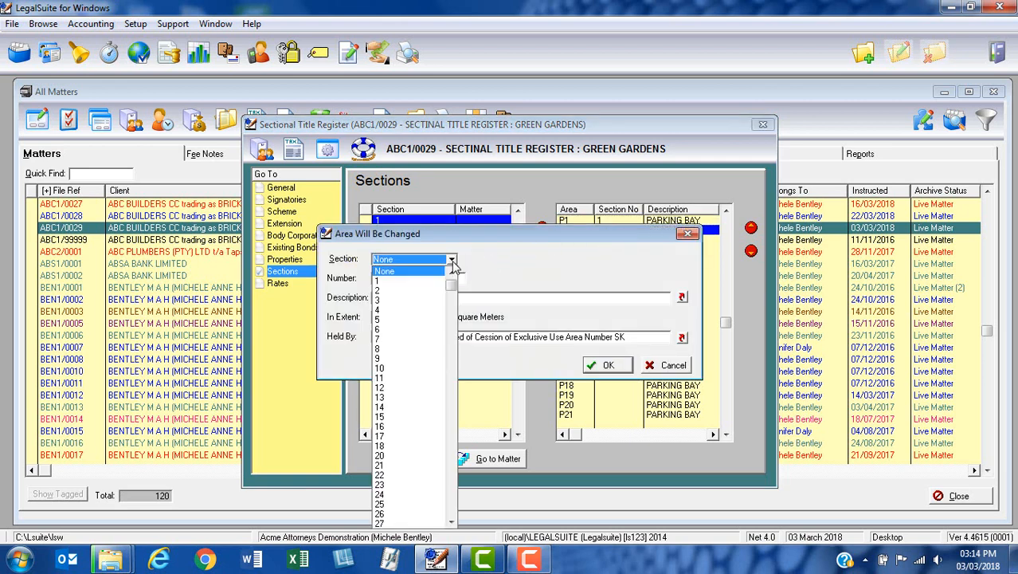
left_click(403, 293)
left_click(607, 365)
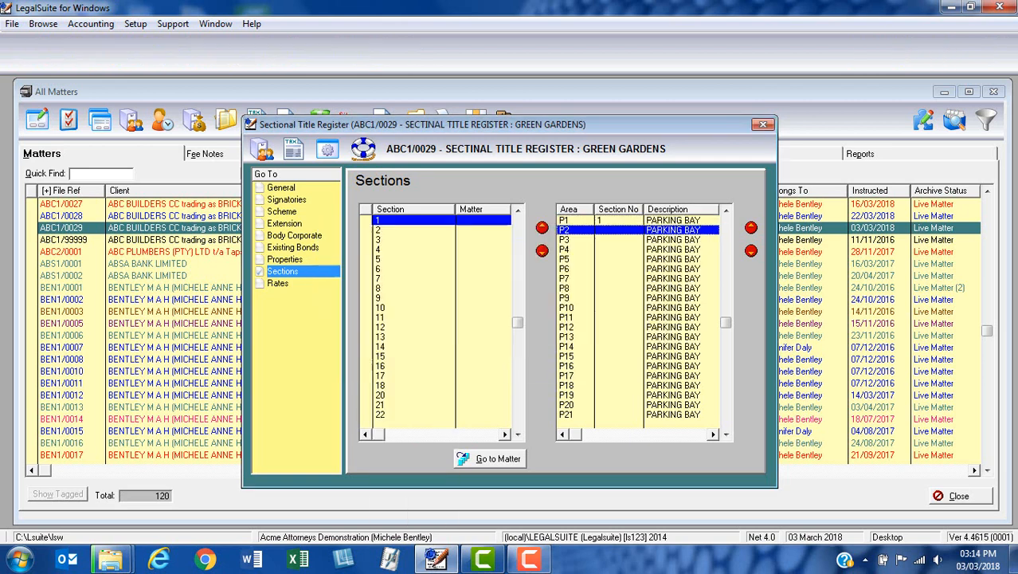
Assign parking bay P3 to section 3 and save the area.
left_click(611, 241)
double_click(611, 247)
left_click(451, 259)
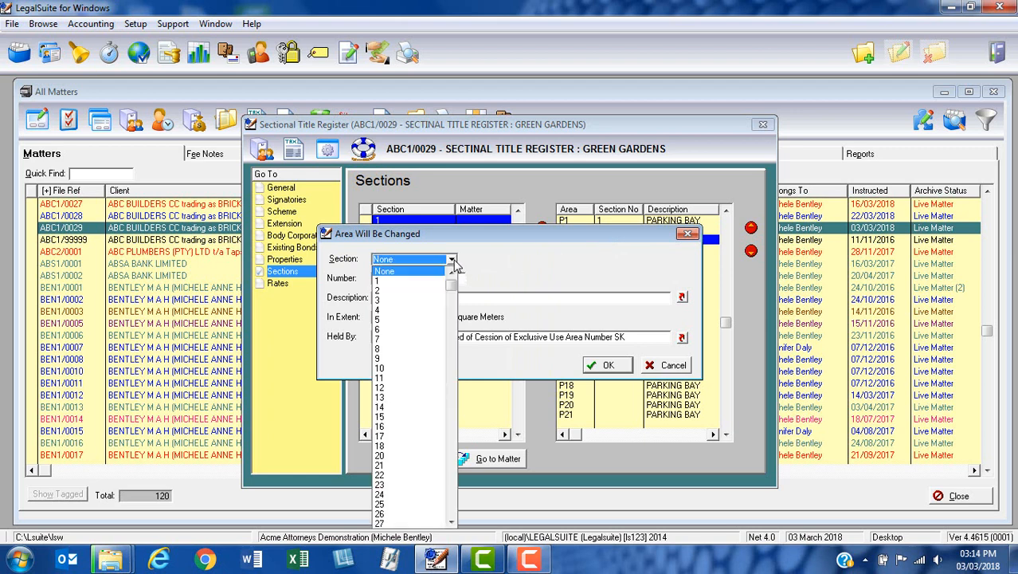
left_click(384, 300)
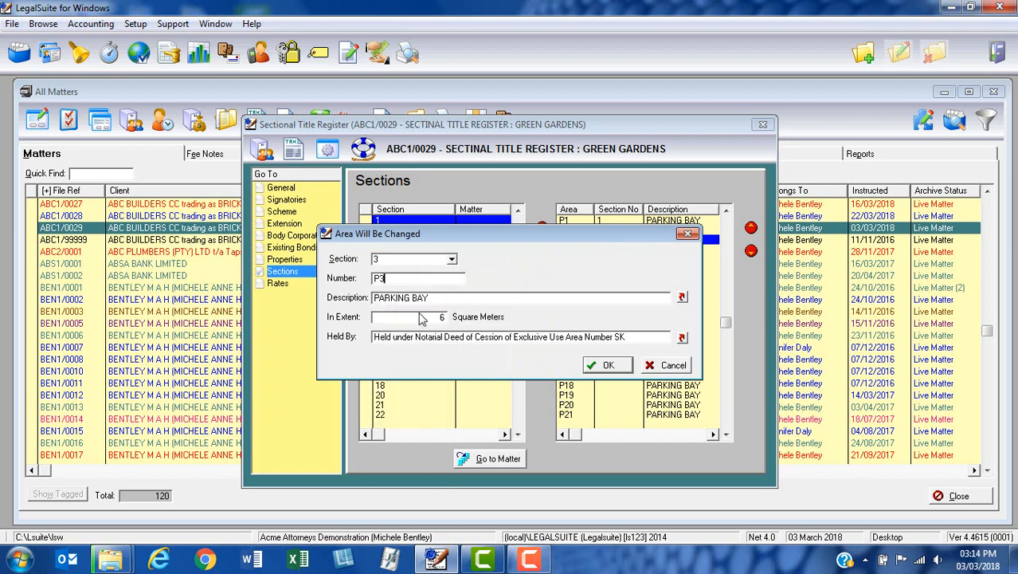
left_click(607, 365)
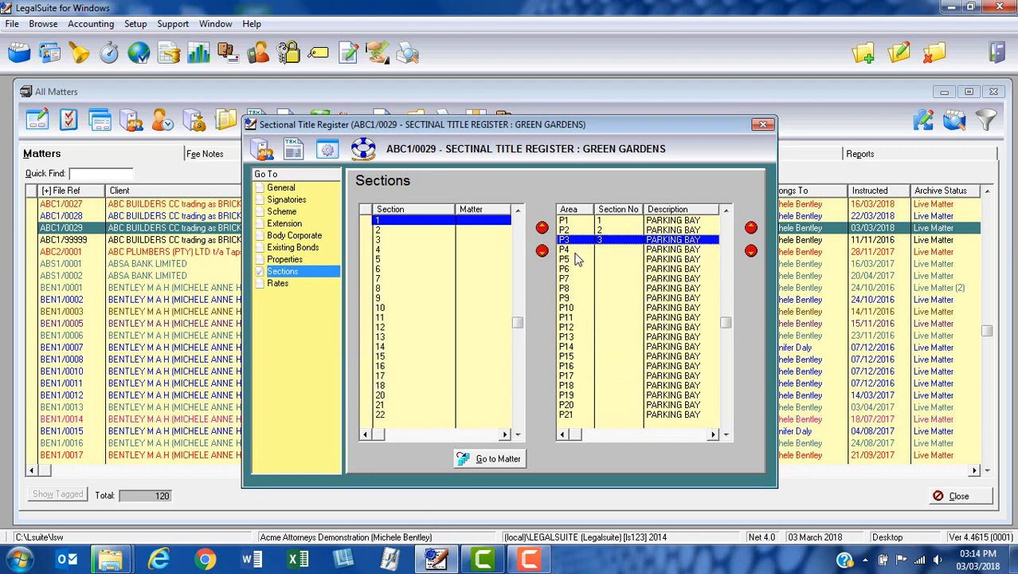
Assign parking bay P4 to section 4 and save the area.
left_click(576, 250)
double_click(576, 252)
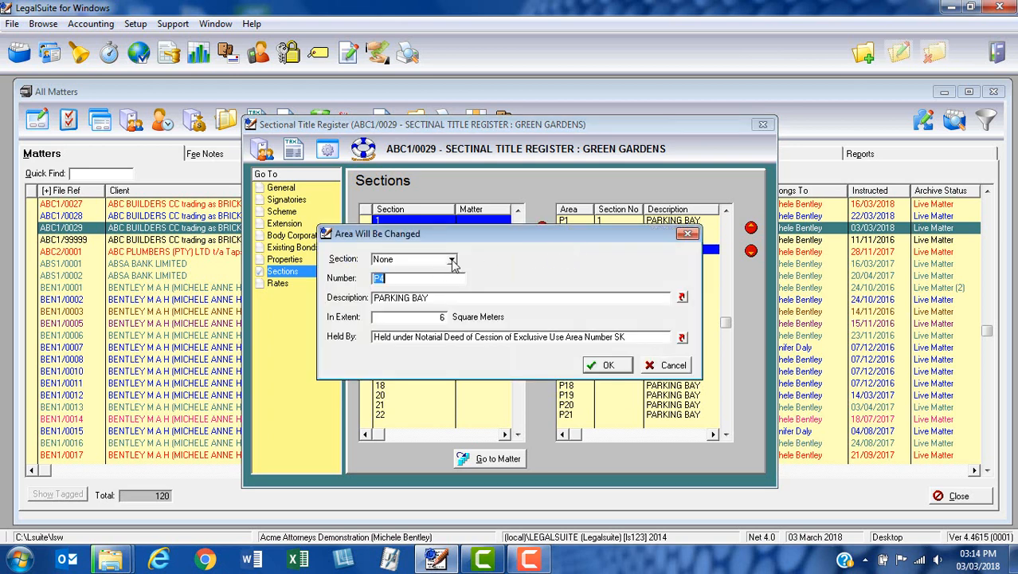
left_click(451, 259)
left_click(382, 309)
left_click(604, 367)
Assign parking bay P5 to section 5 and save the area.
double_click(580, 261)
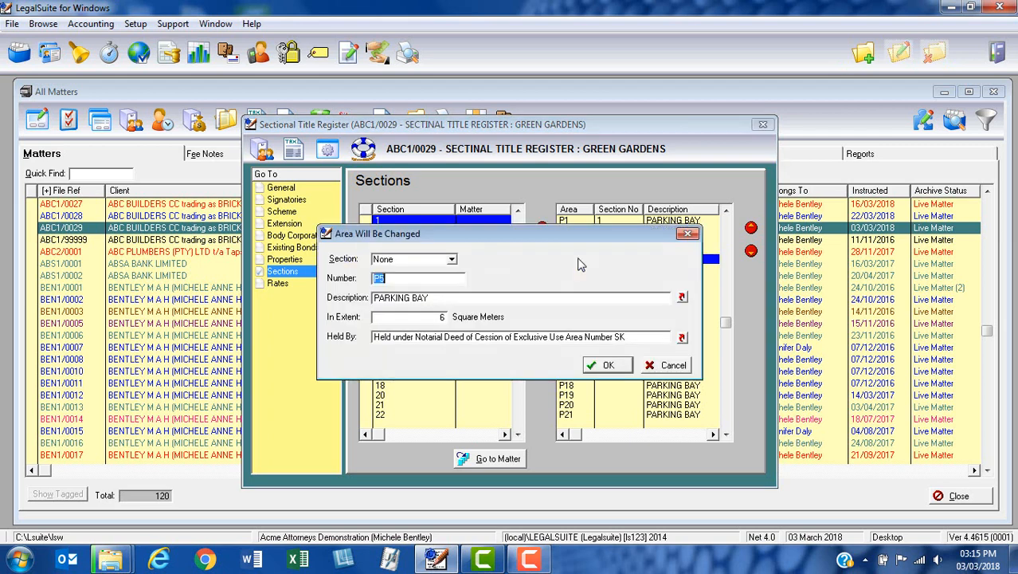
left_click(452, 260)
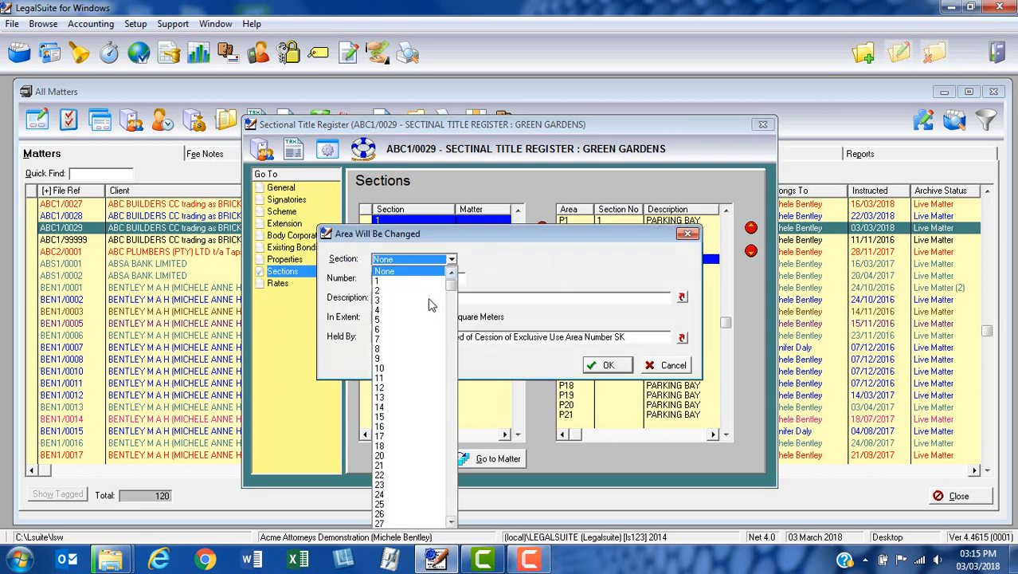
left_click(382, 320)
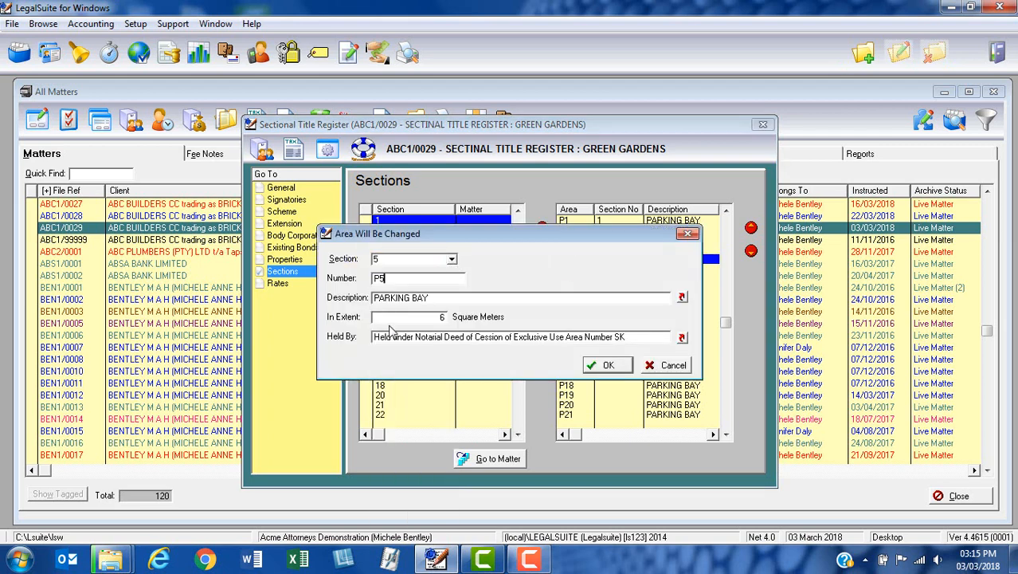
left_click(605, 367)
Assign garden area G1 to section 1 and save the area.
scroll(640, 359, "down", 11)
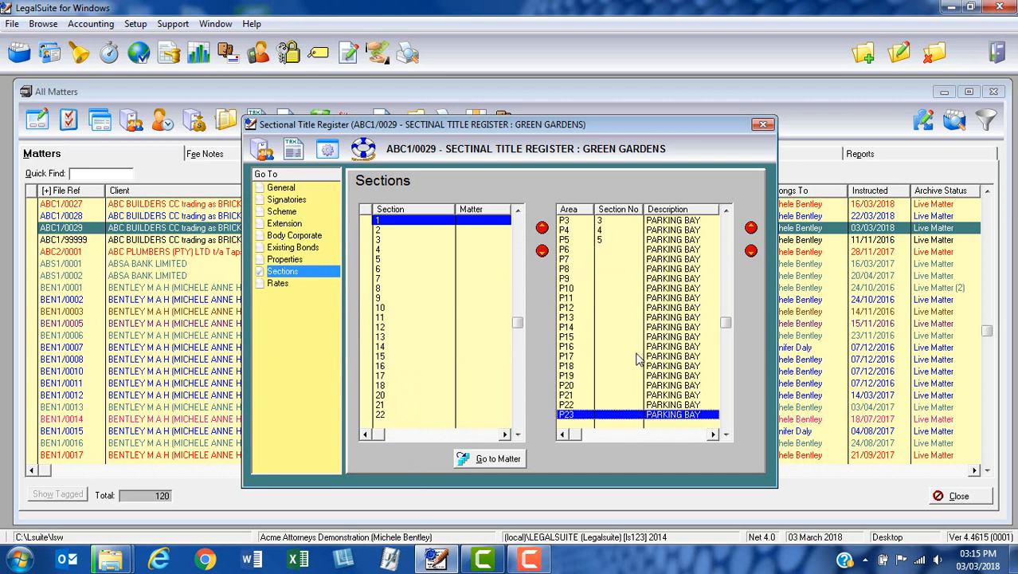
scroll(640, 359, "down", 3)
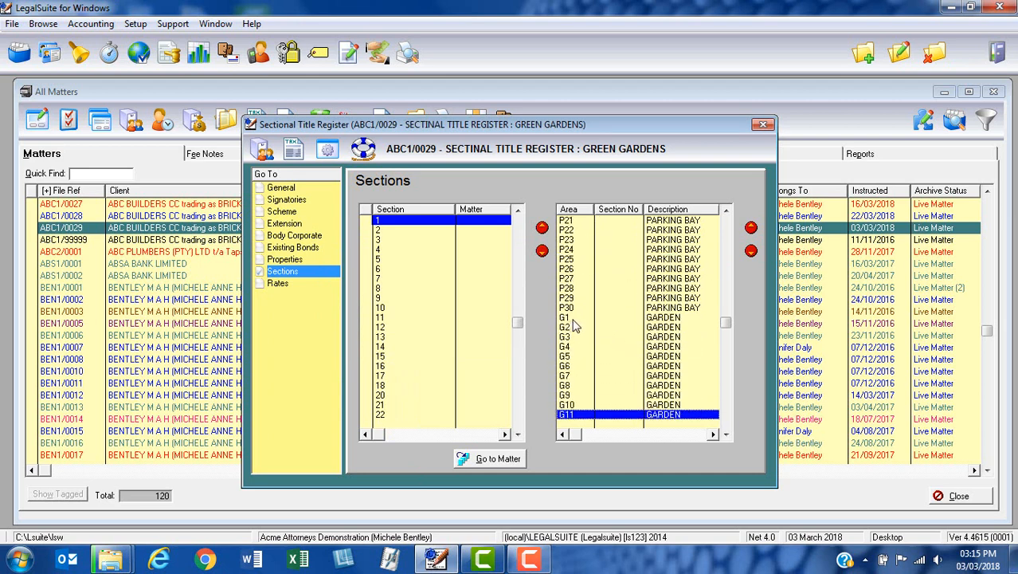
double_click(574, 319)
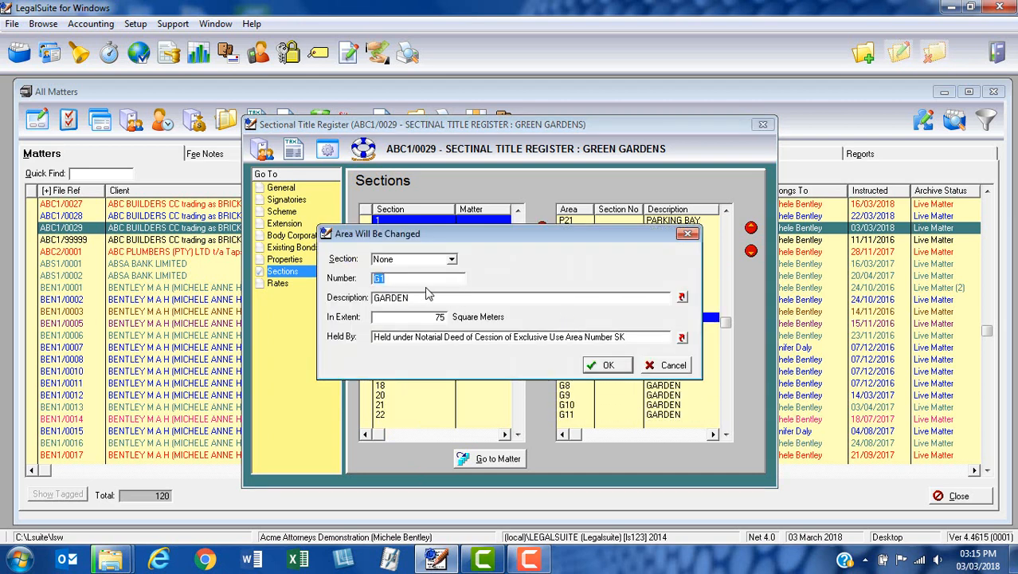
left_click(451, 259)
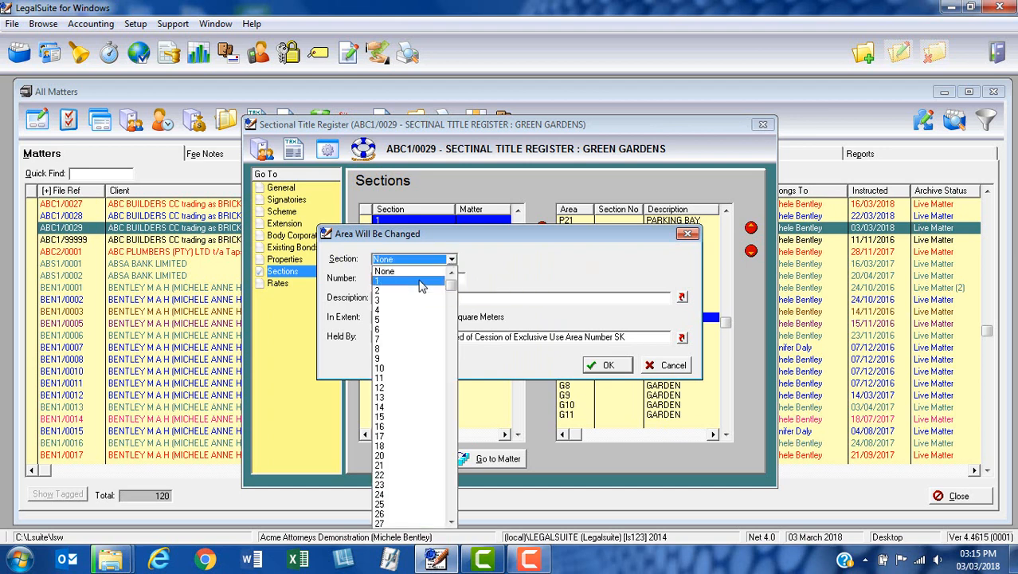
left_click(418, 280)
left_click(604, 367)
Assign garden area G2 to section 2 and save the area.
double_click(588, 328)
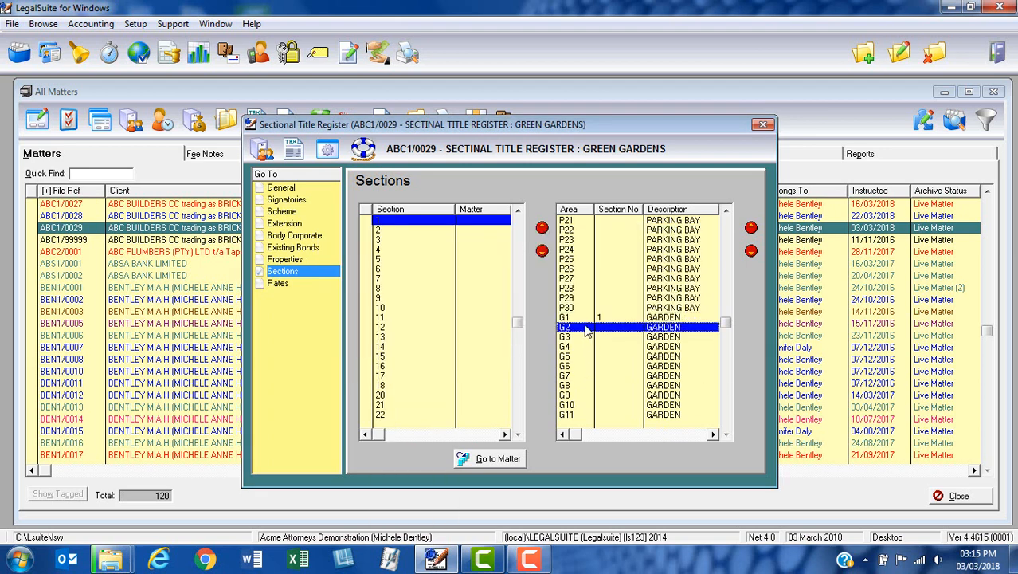
left_click(451, 260)
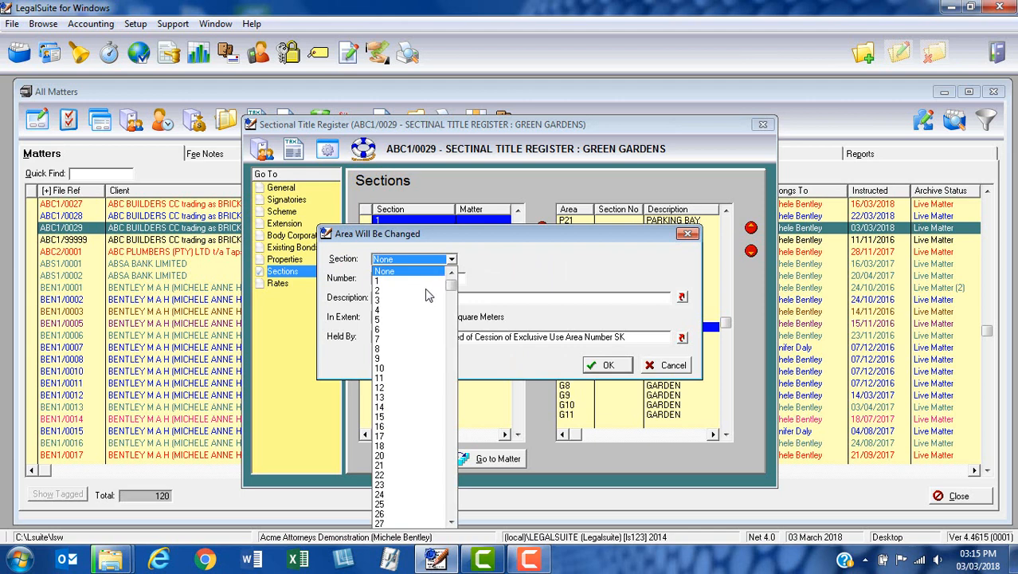
left_click(430, 291)
left_click(604, 367)
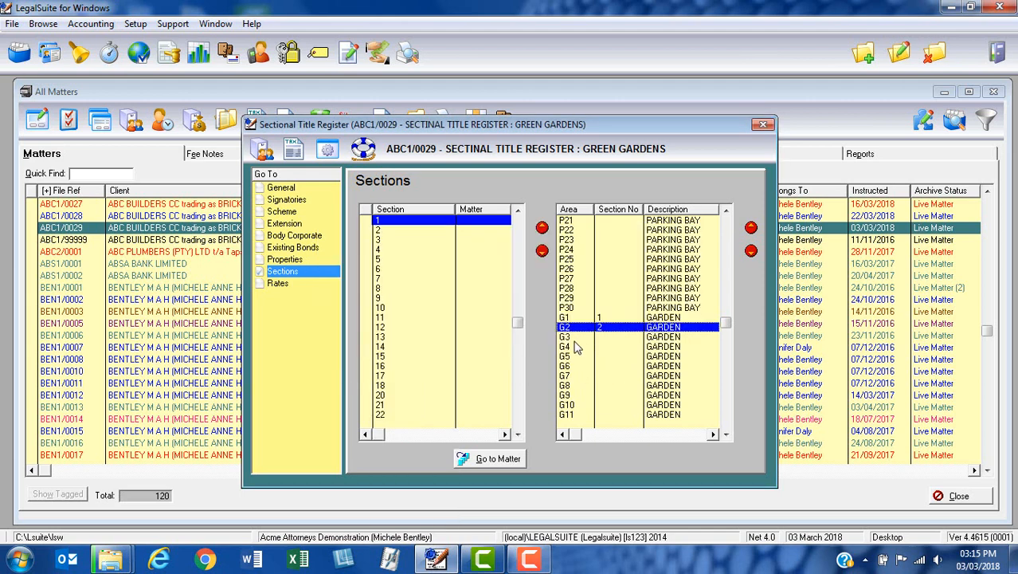
Assign garden area G3 to section 3 and save the area.
double_click(574, 337)
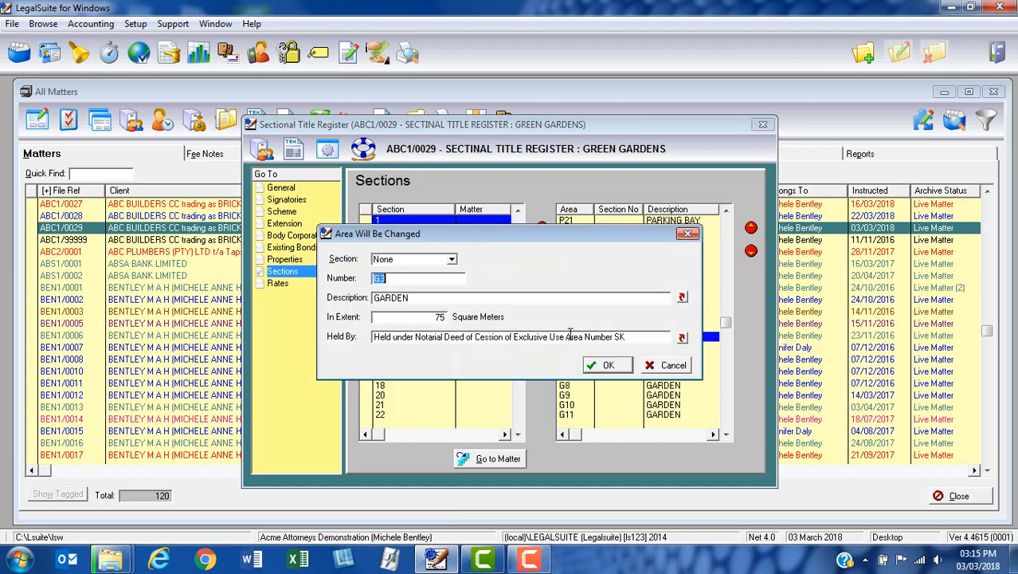
left_click(451, 260)
left_click(398, 300)
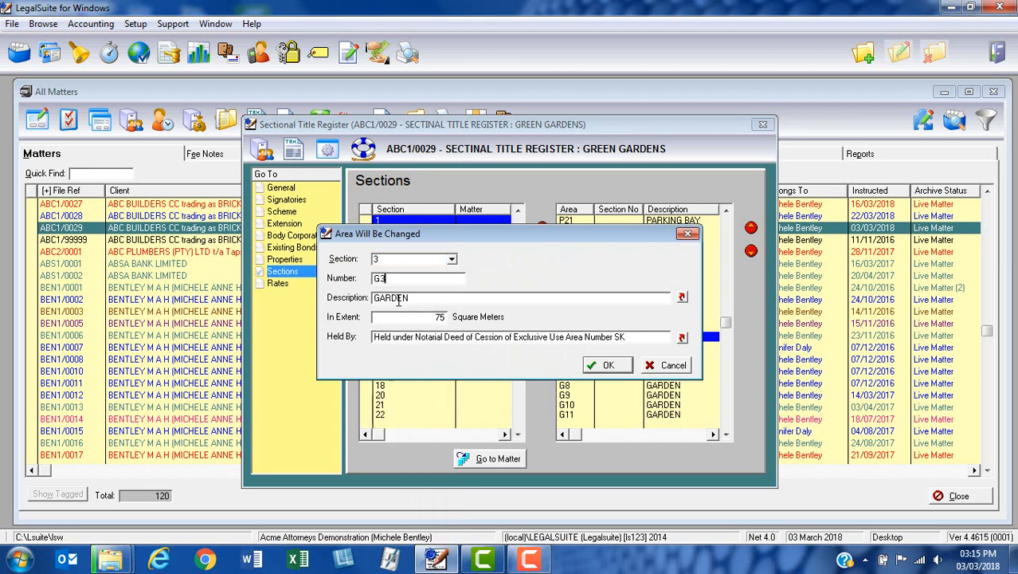
left_click(603, 364)
Assign garden area G4 to section 4 and save the area.
double_click(581, 348)
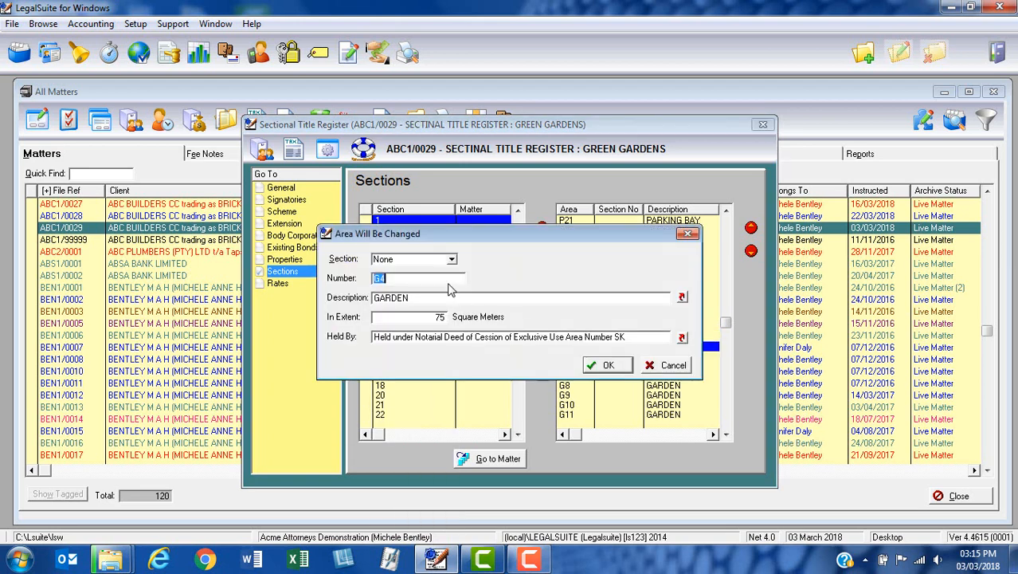
left_click(452, 260)
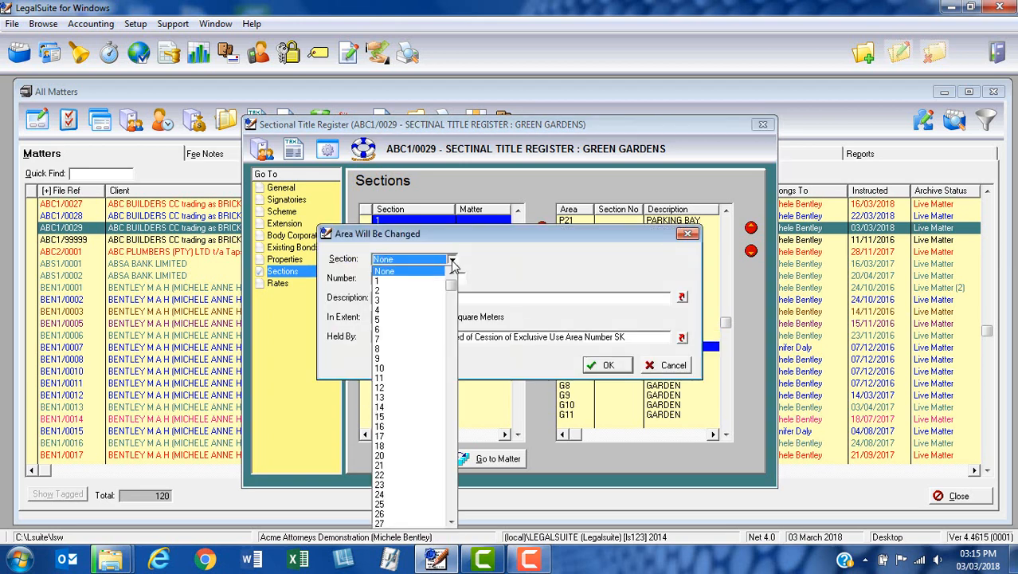
left_click(396, 313)
left_click(599, 365)
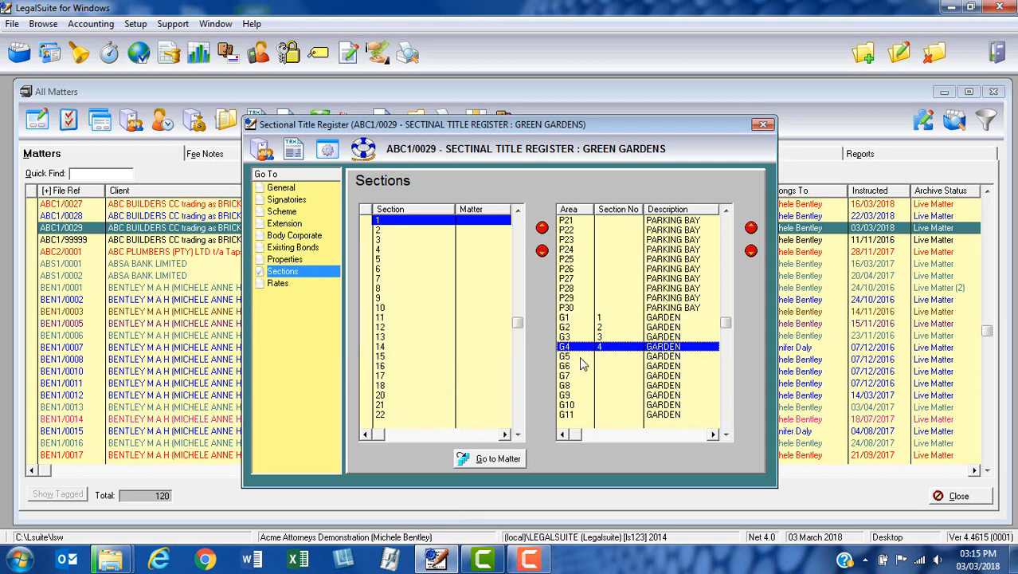
Assign garden area G5 to section 5 and save the area.
double_click(581, 358)
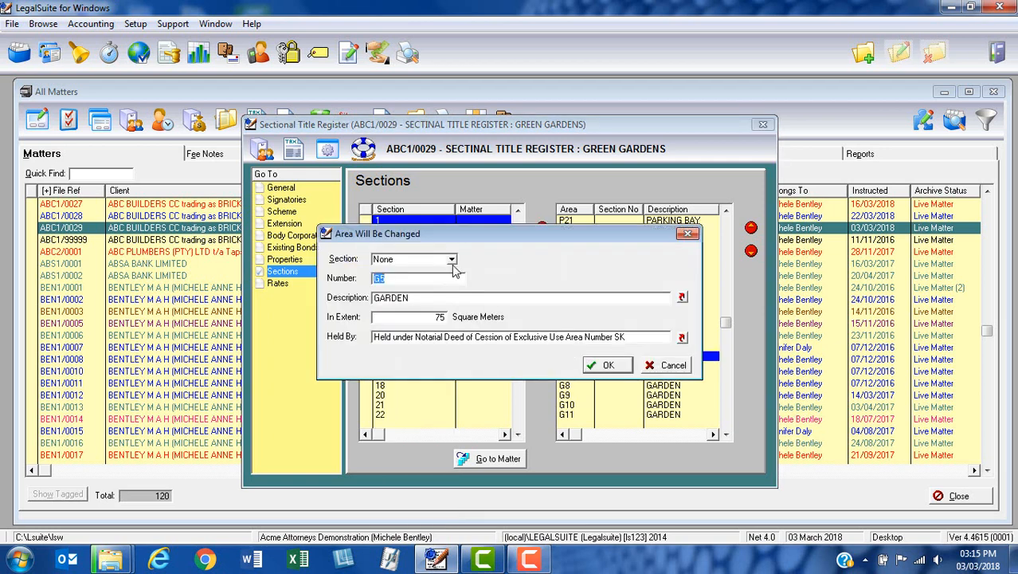
left_click(452, 261)
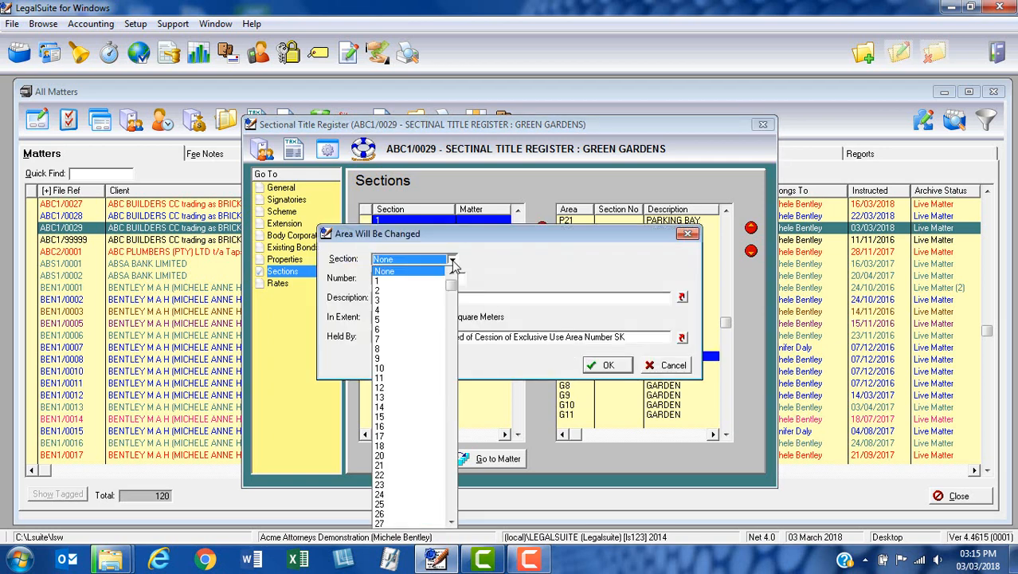
left_click(384, 320)
left_click(604, 365)
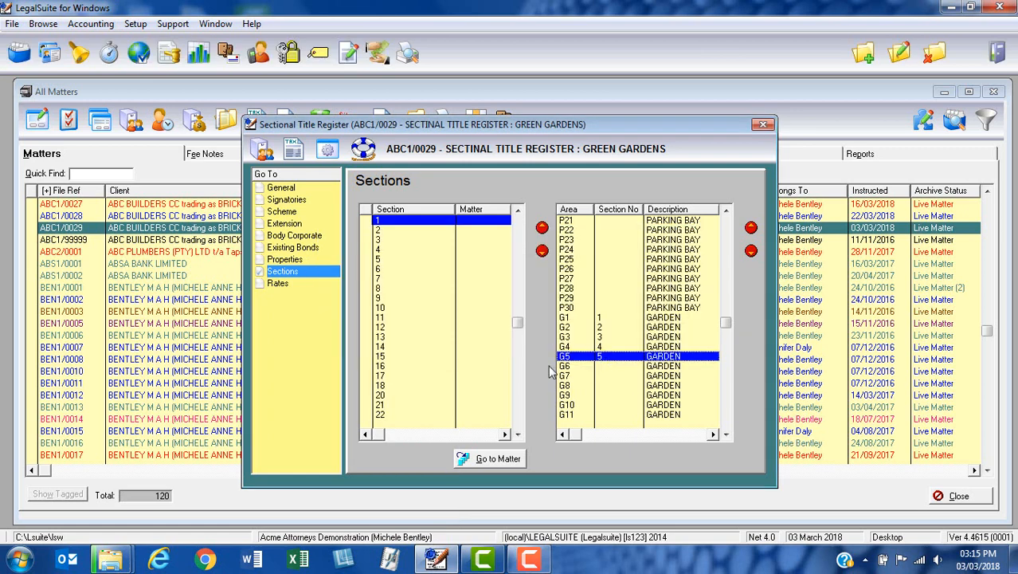
Create a single matter from sections 1, 2 and 3, and save the register with its linked properties displayed.
left_click(423, 222)
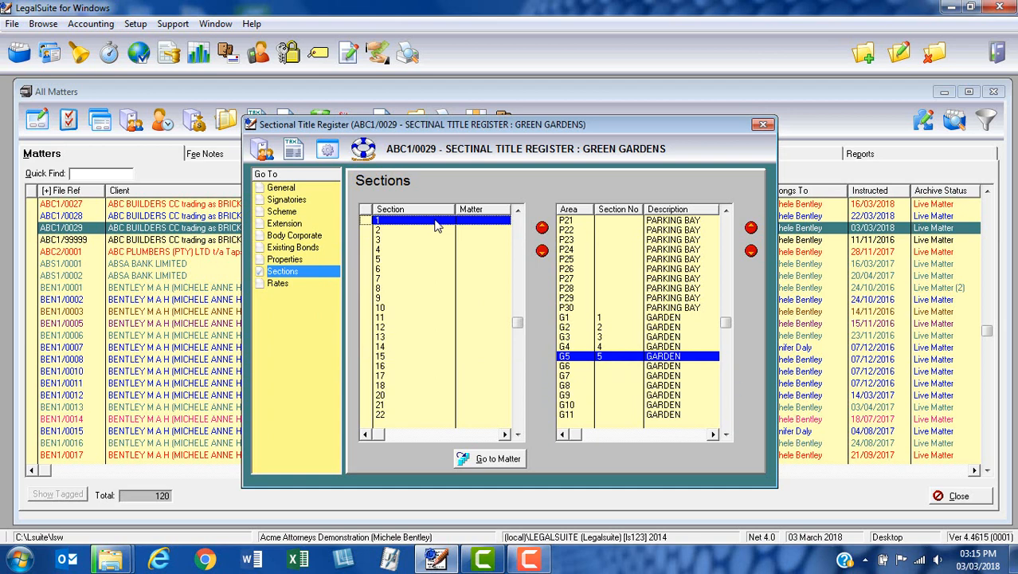
left_click(364, 221)
left_click(366, 231)
left_click(366, 239)
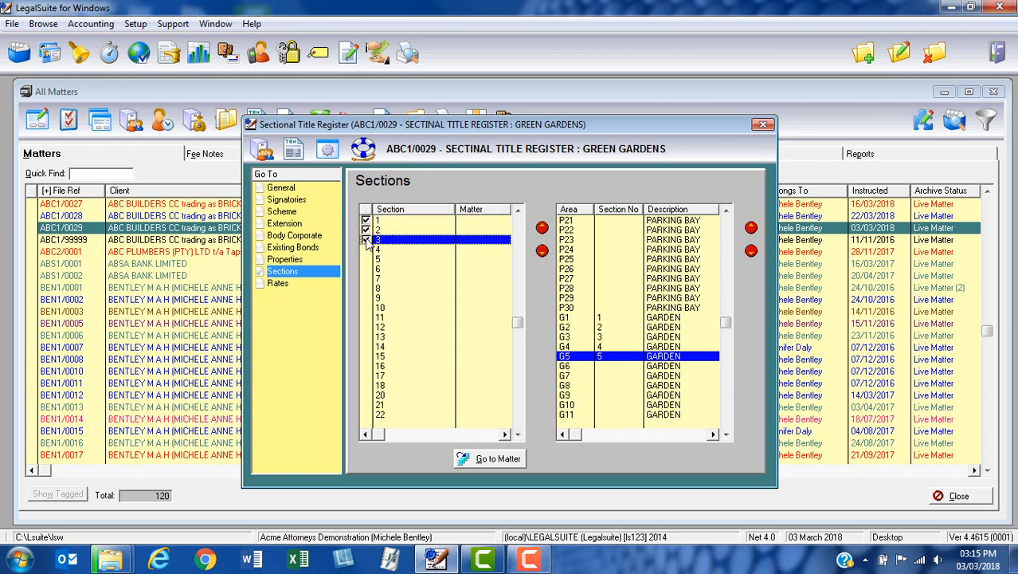
right_click(436, 247)
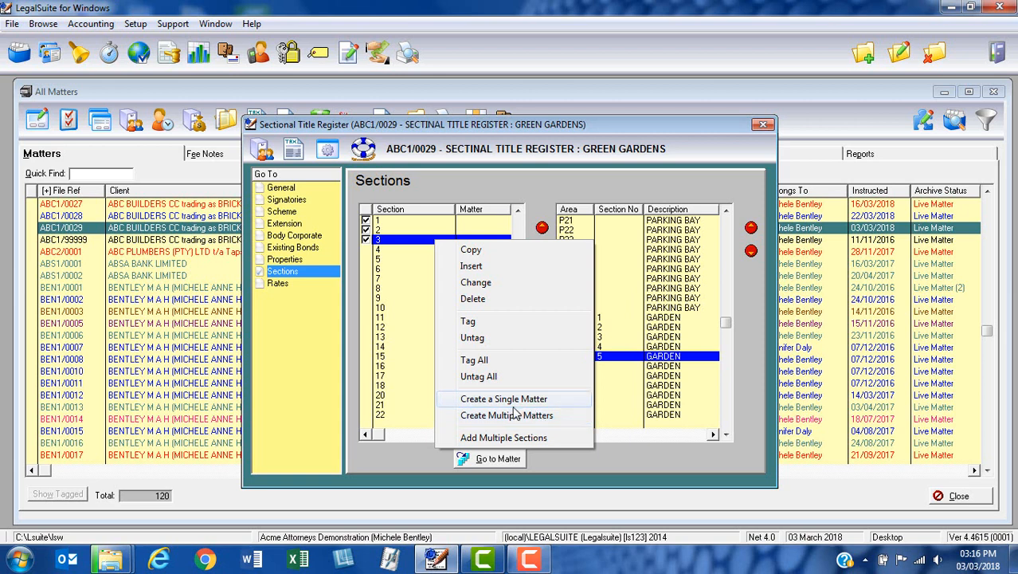
left_click(484, 401)
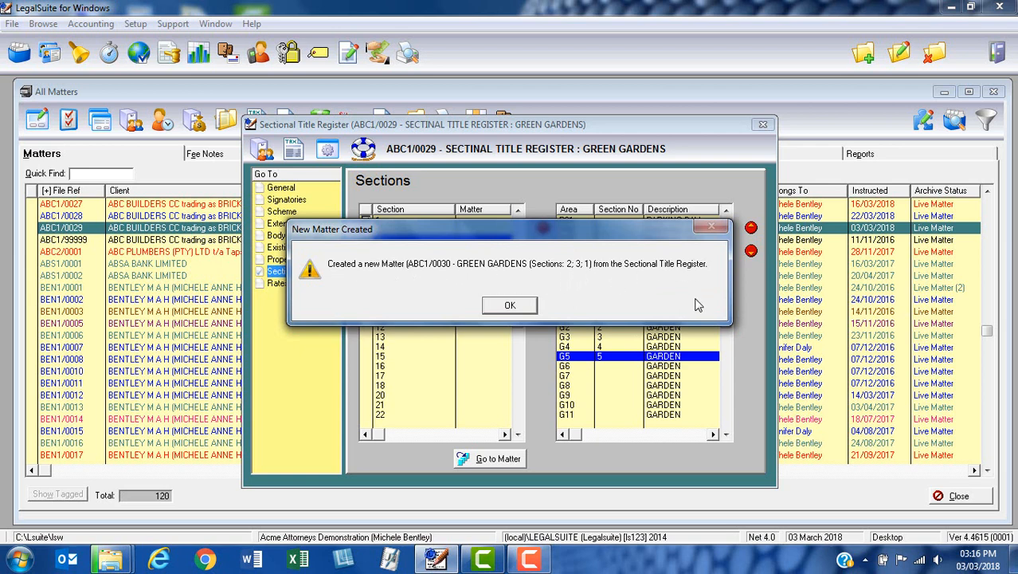
left_click(514, 307)
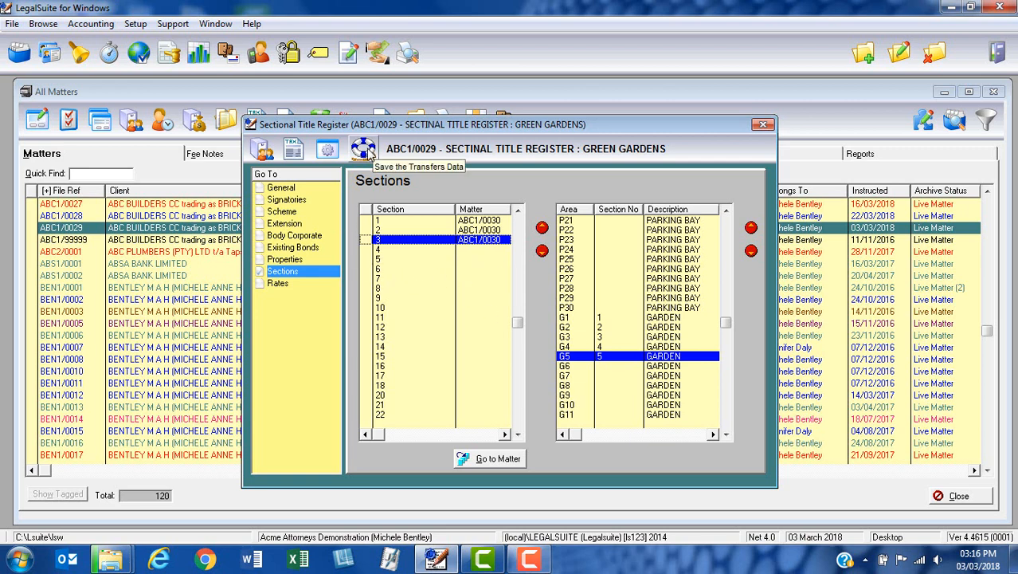
left_click(369, 154)
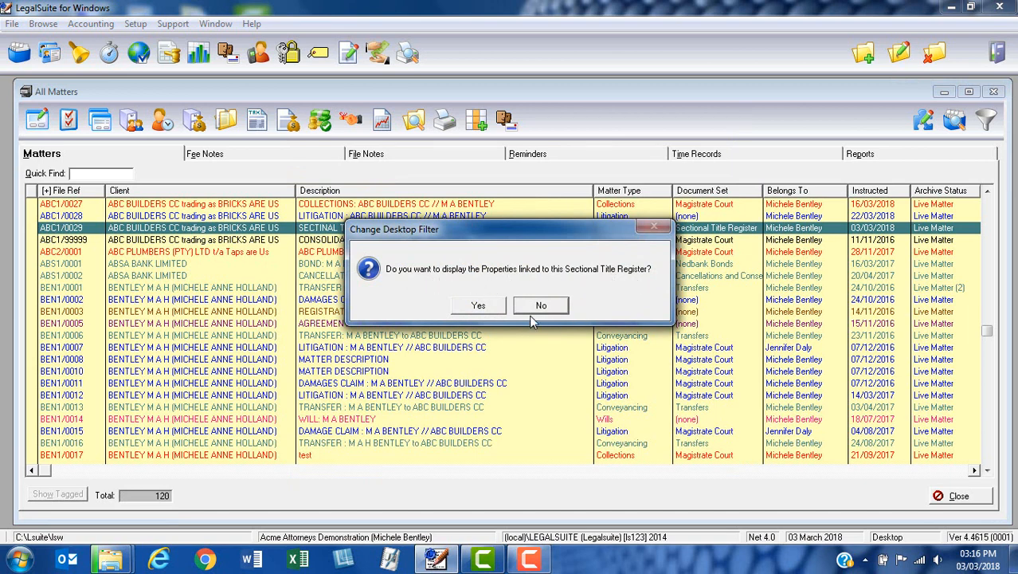
left_click(477, 307)
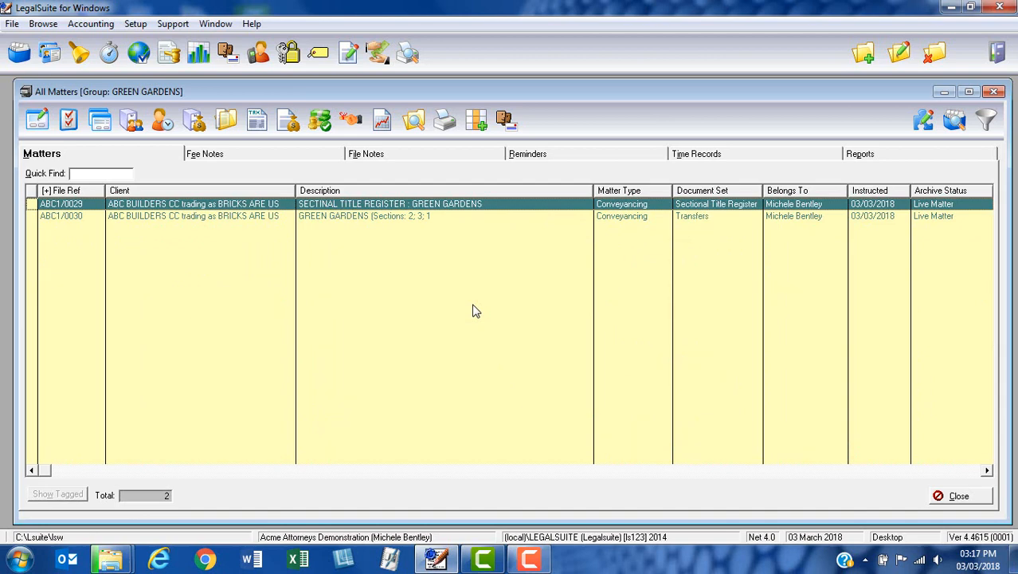
Assign an individual from the address book as Buyer on the Green Gardens matter for sections 1, 2 and 3.
left_click(349, 218)
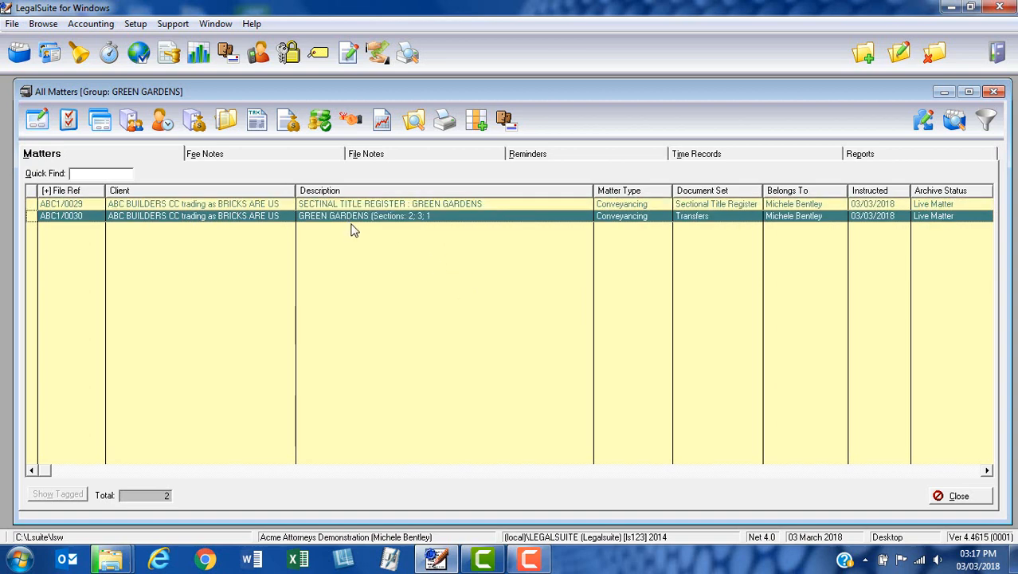
left_click(133, 126)
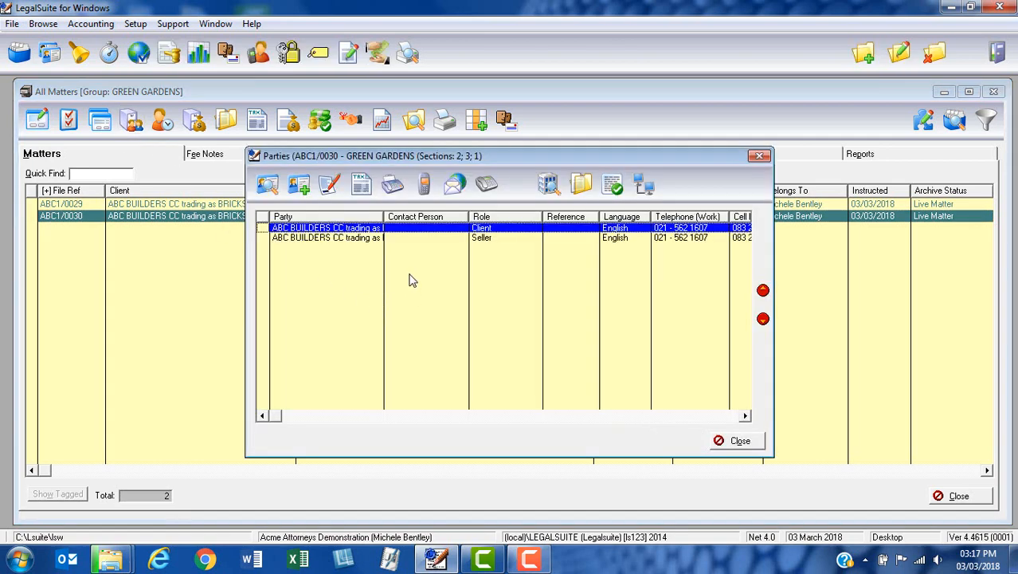
left_click(436, 239)
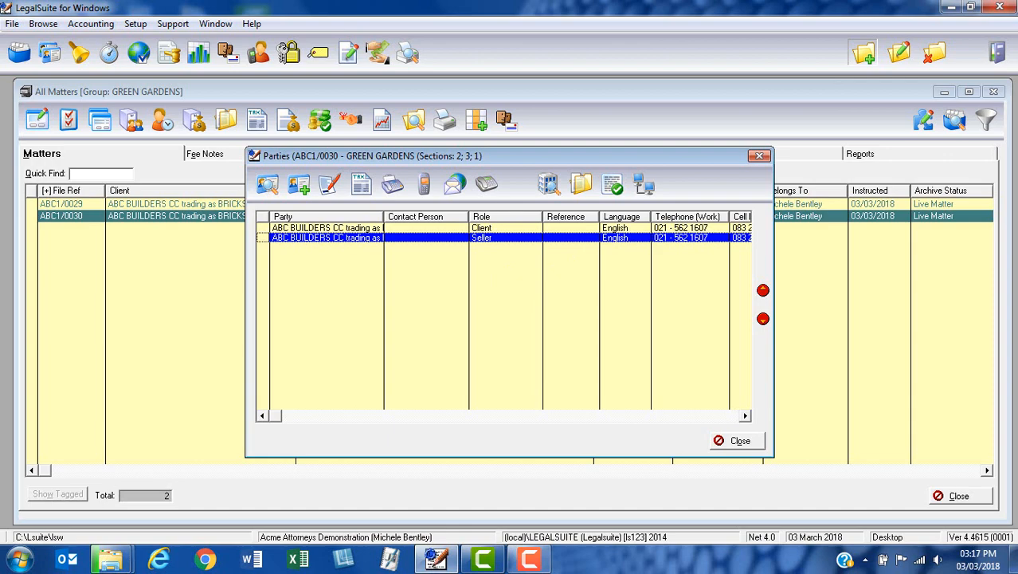
left_click(864, 53)
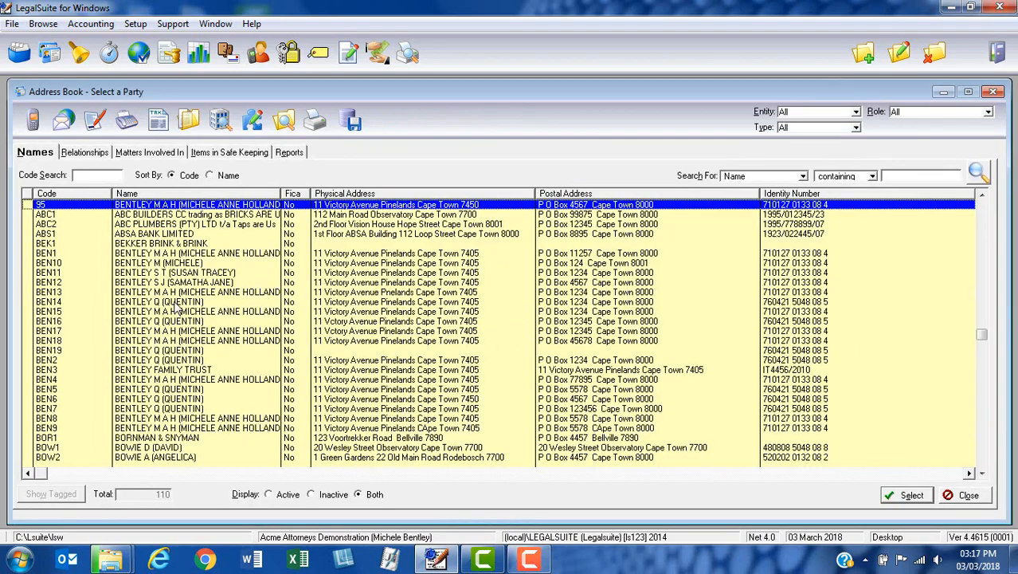
left_click(192, 254)
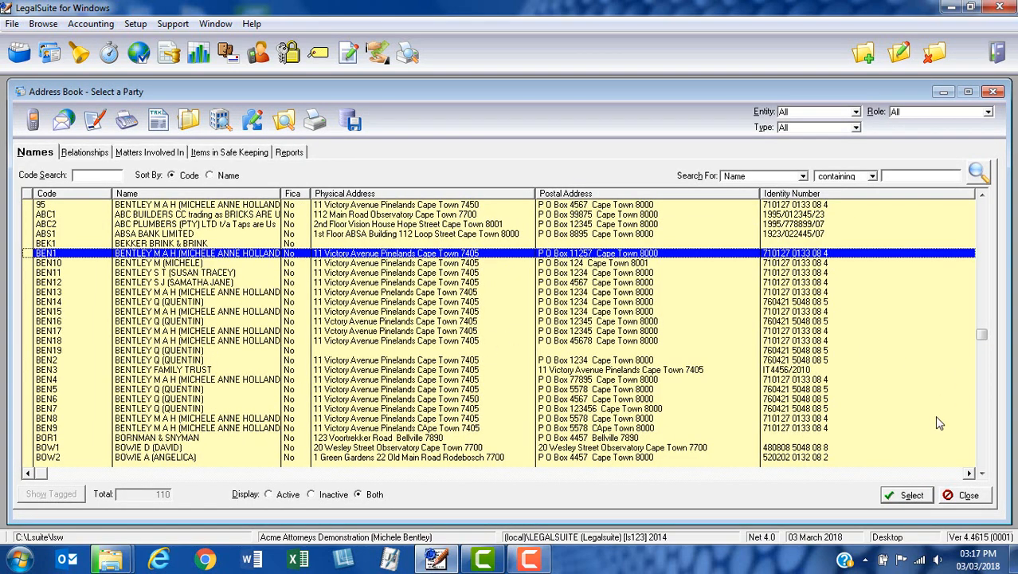
left_click(908, 496)
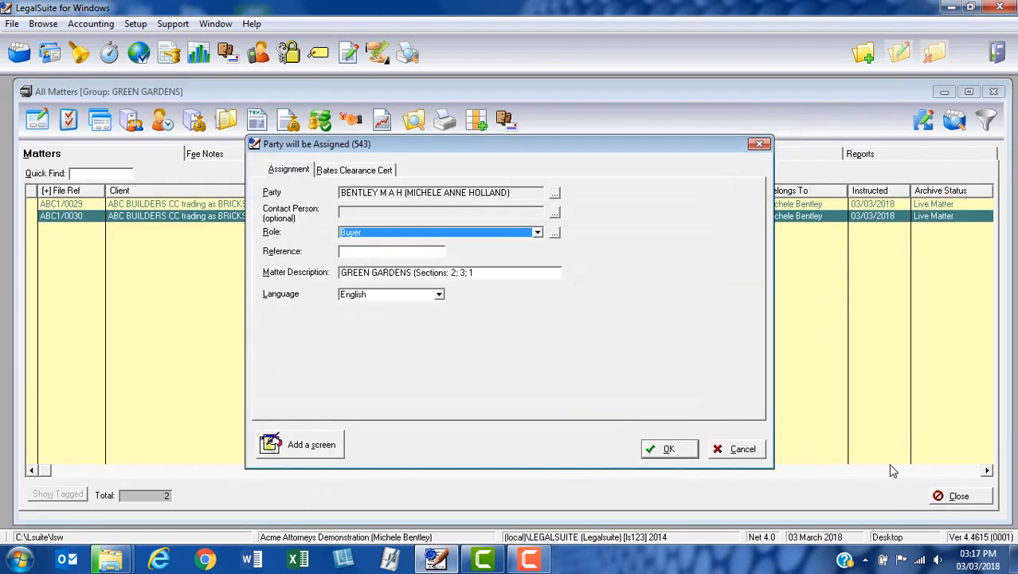
left_click(668, 447)
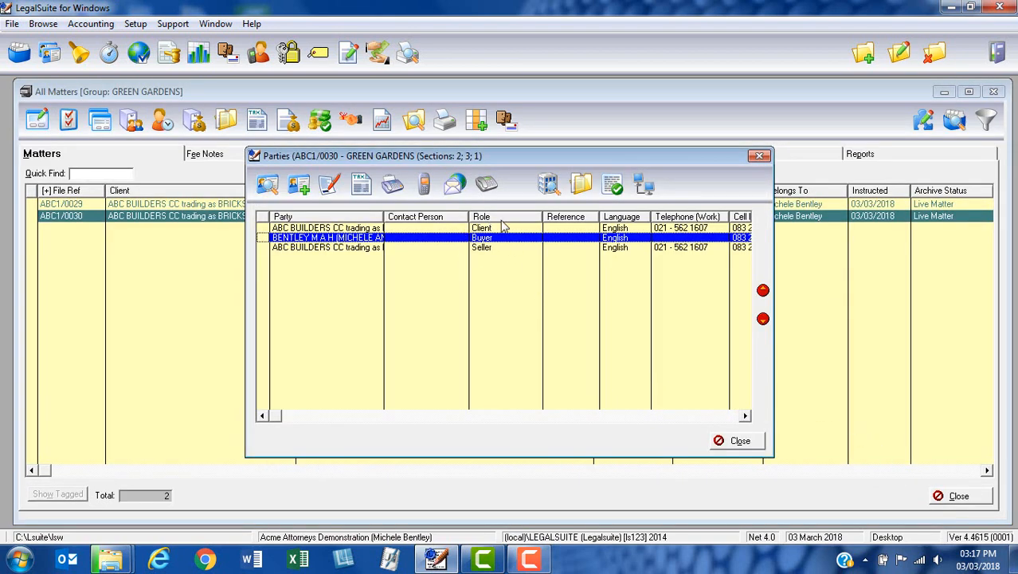
left_click(740, 441)
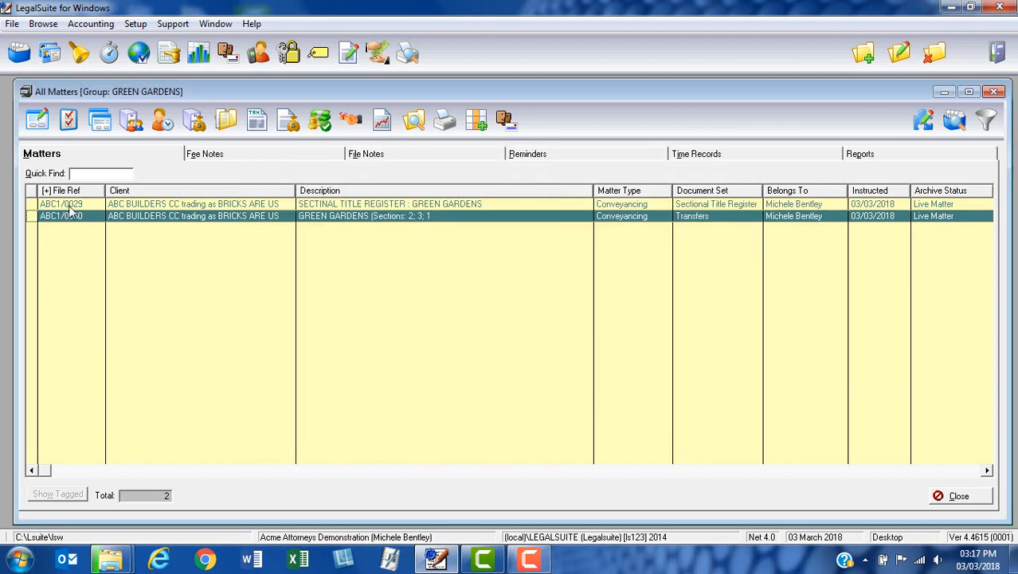
Move Section 1 to the start of that matter's property list and save without assigning a selling estate agency.
left_click(38, 121)
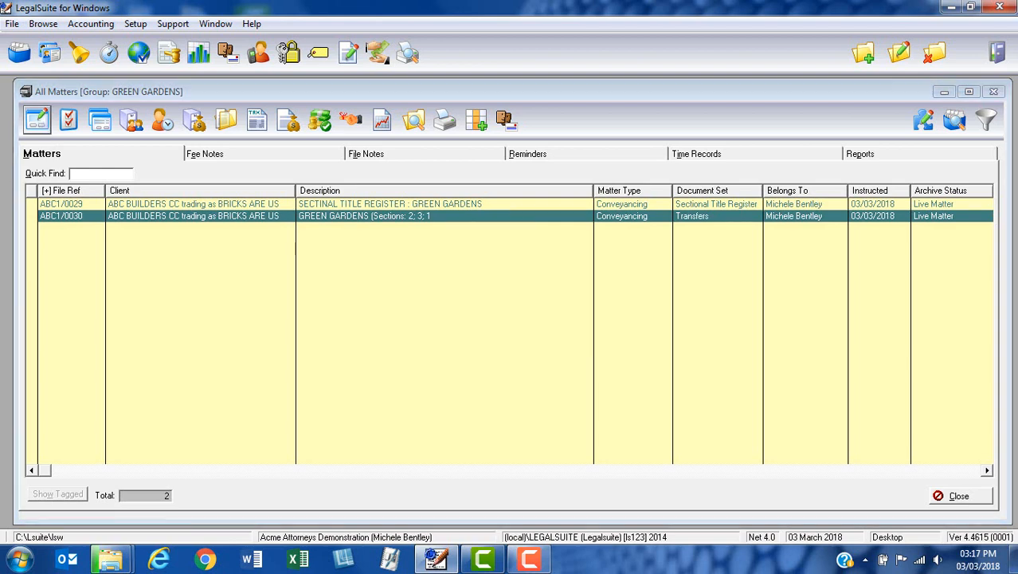
left_click(263, 275)
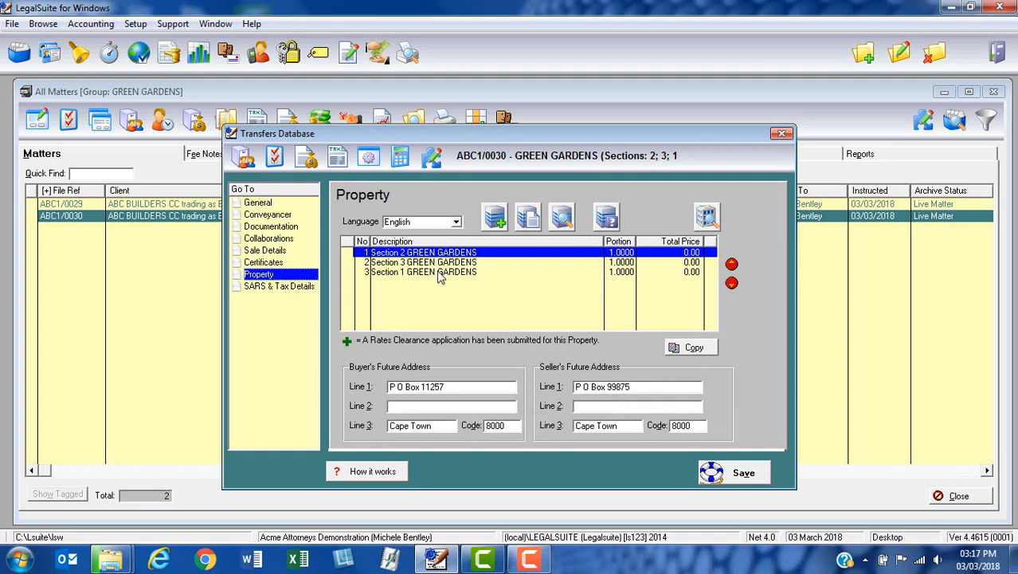
left_click(440, 275)
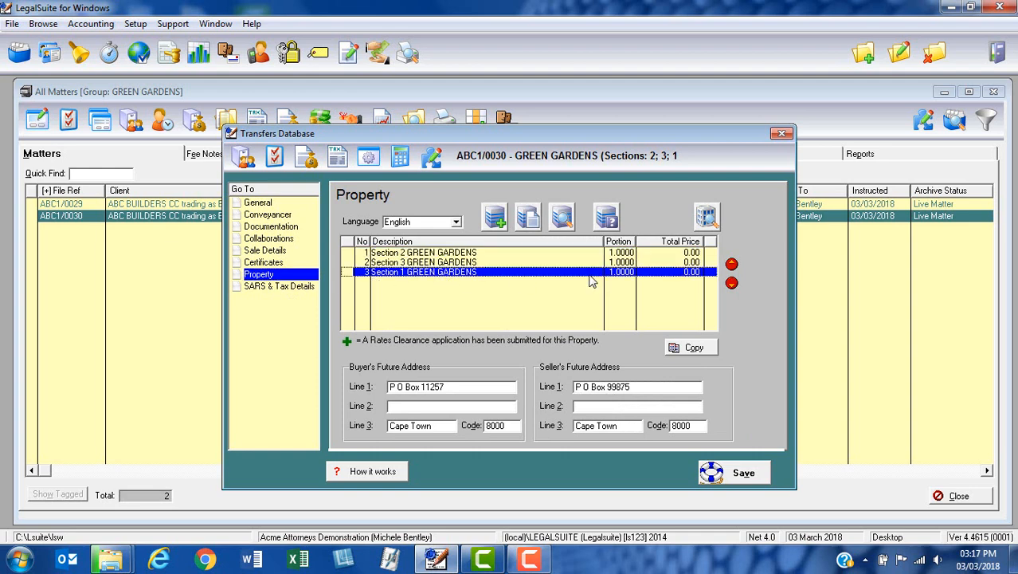
left_click(731, 264)
left_click(731, 264)
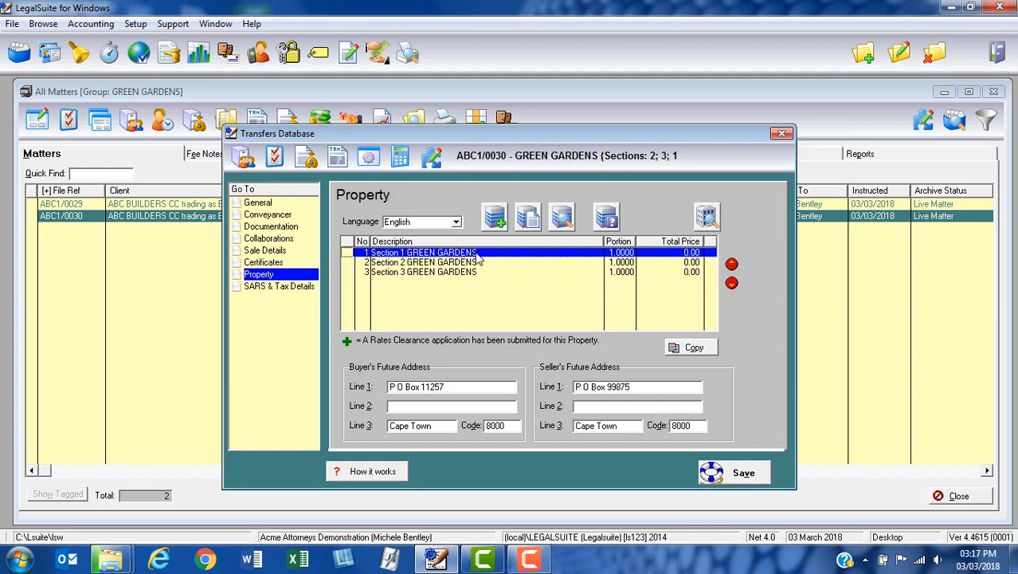
left_click(720, 475)
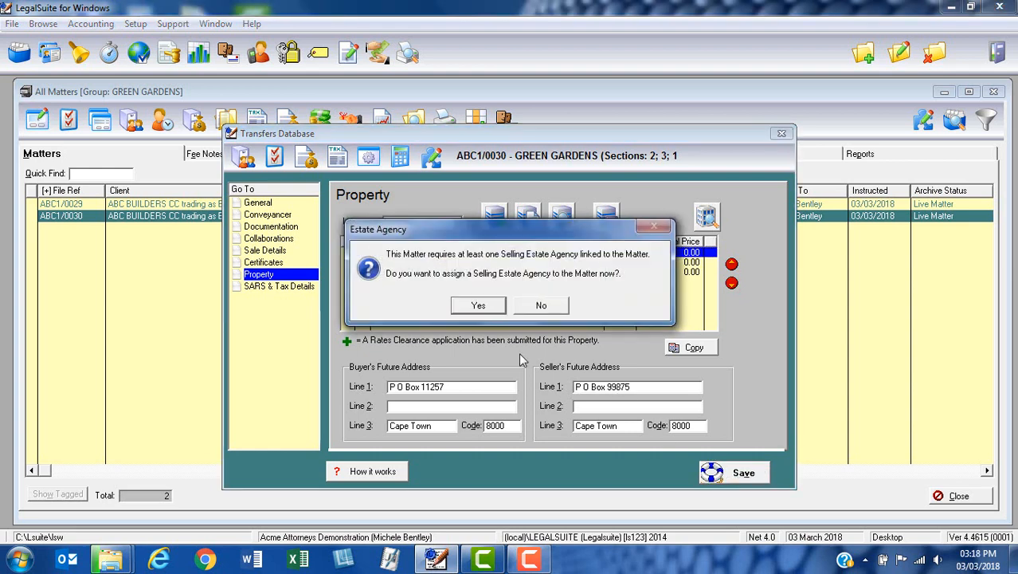
left_click(541, 307)
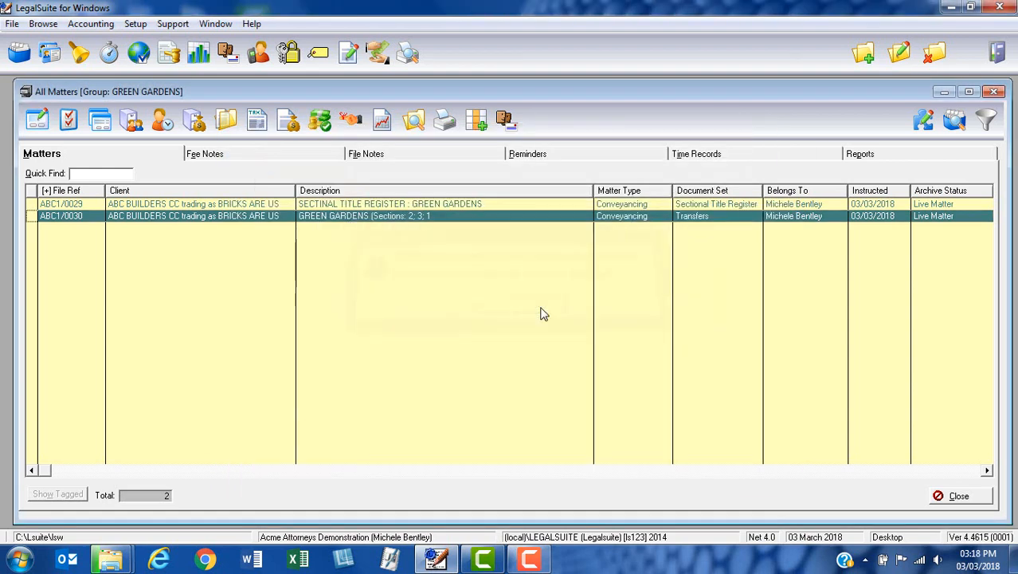
Create separate matters from register sections 4 and 5, and save the register with its linked properties displayed.
left_click(215, 205)
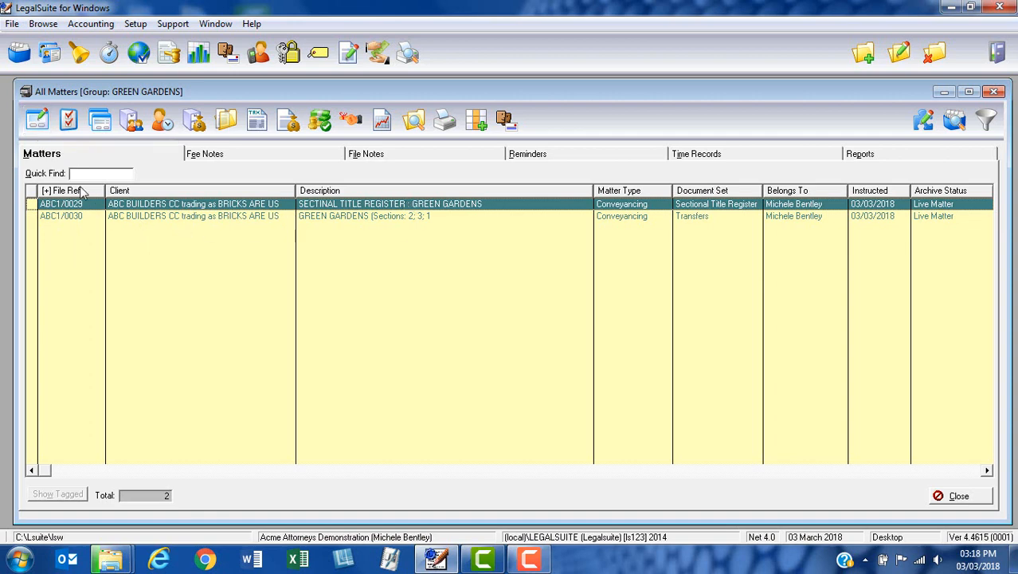
left_click(36, 128)
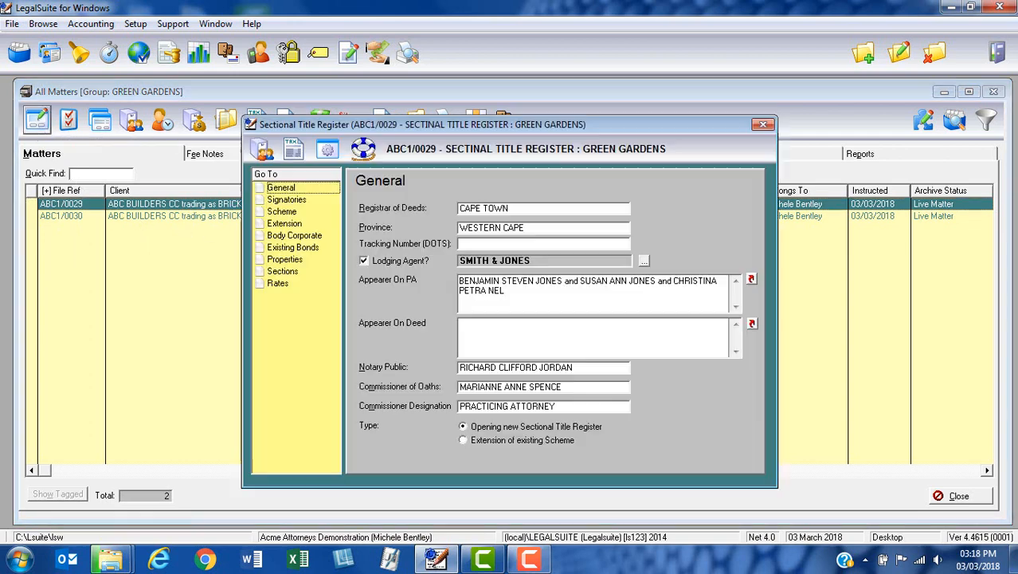
left_click(303, 273)
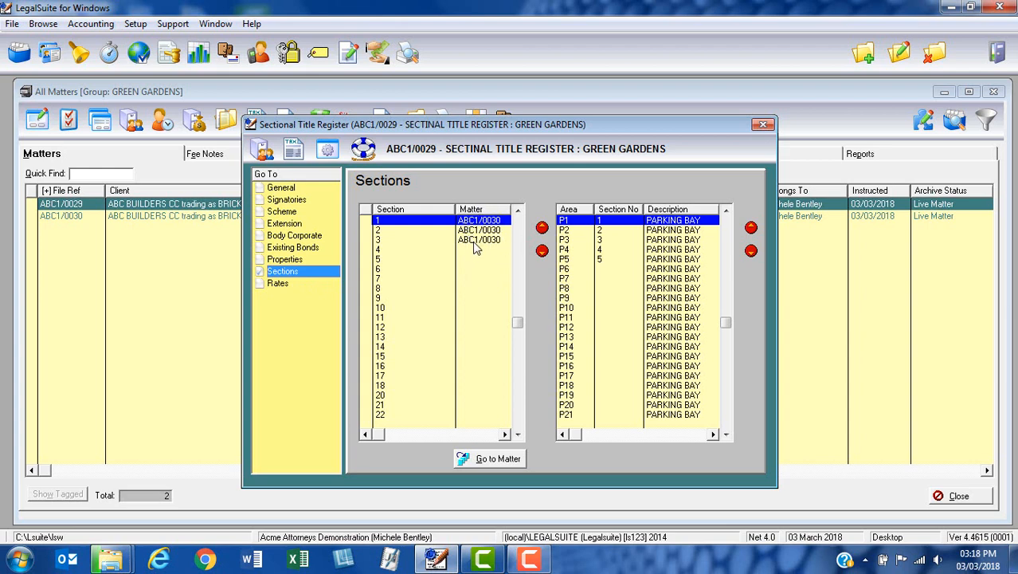
left_click(366, 249)
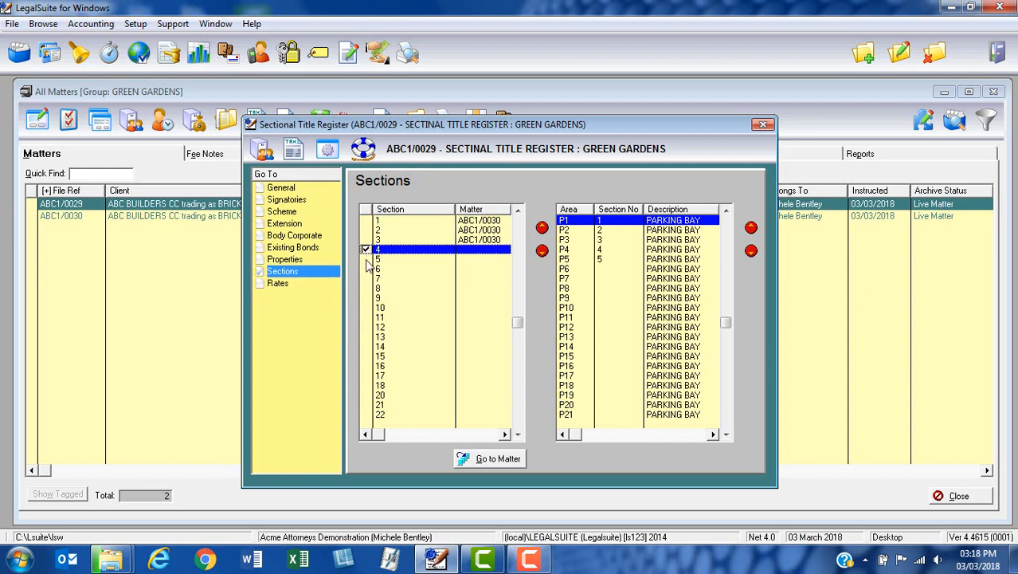
left_click(366, 259)
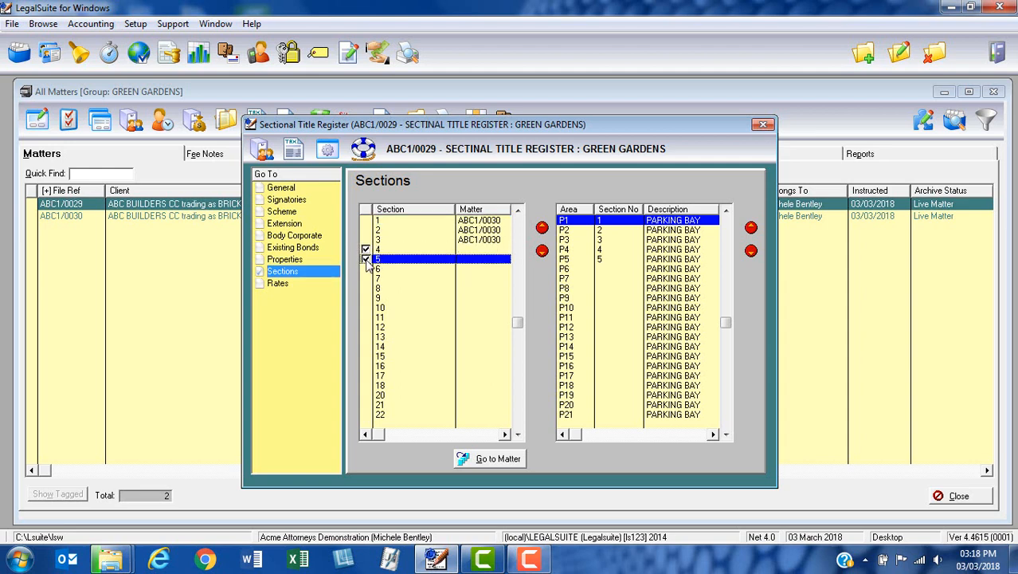
right_click(408, 266)
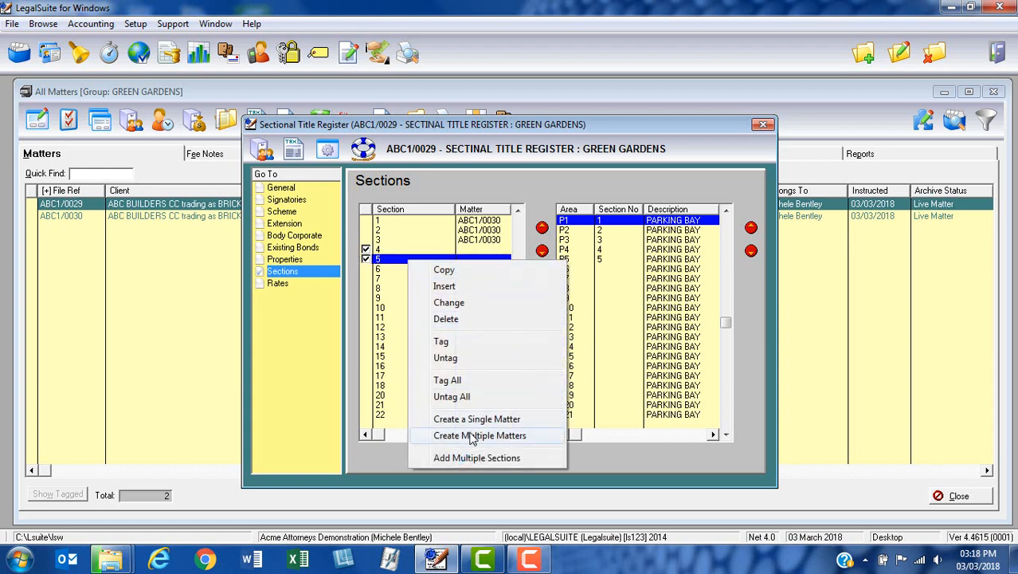
left_click(473, 435)
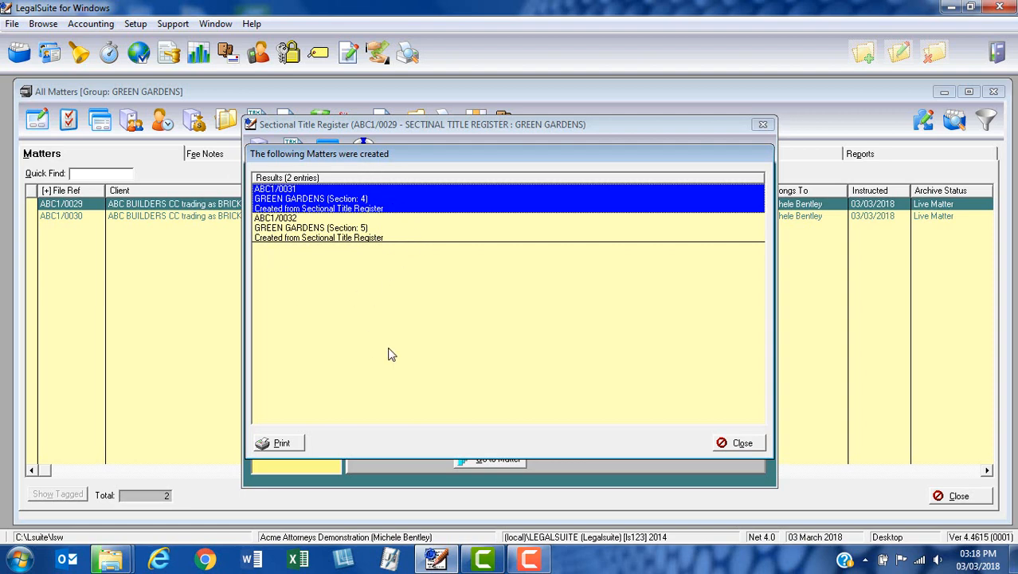
left_click(735, 444)
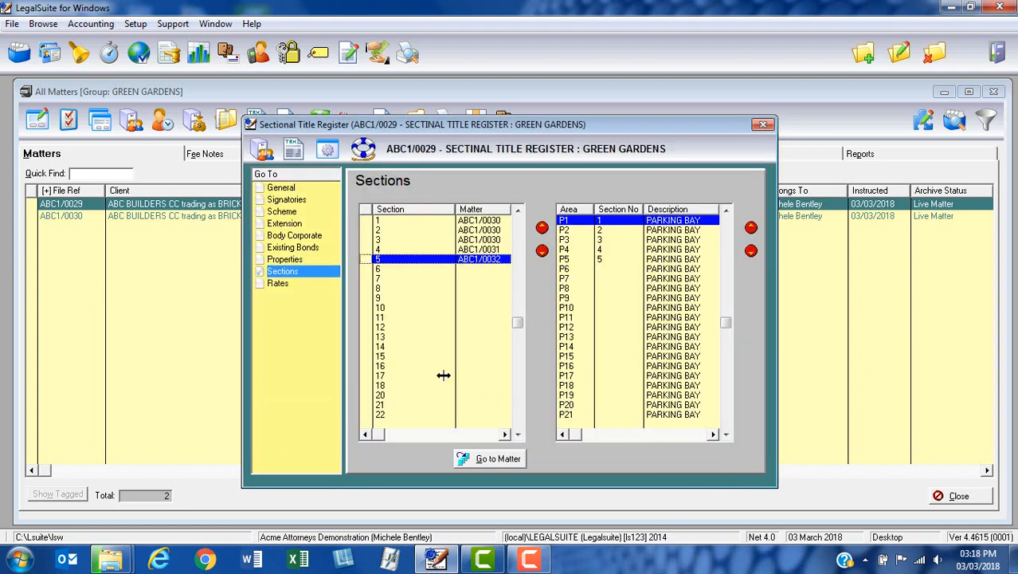
left_click(362, 151)
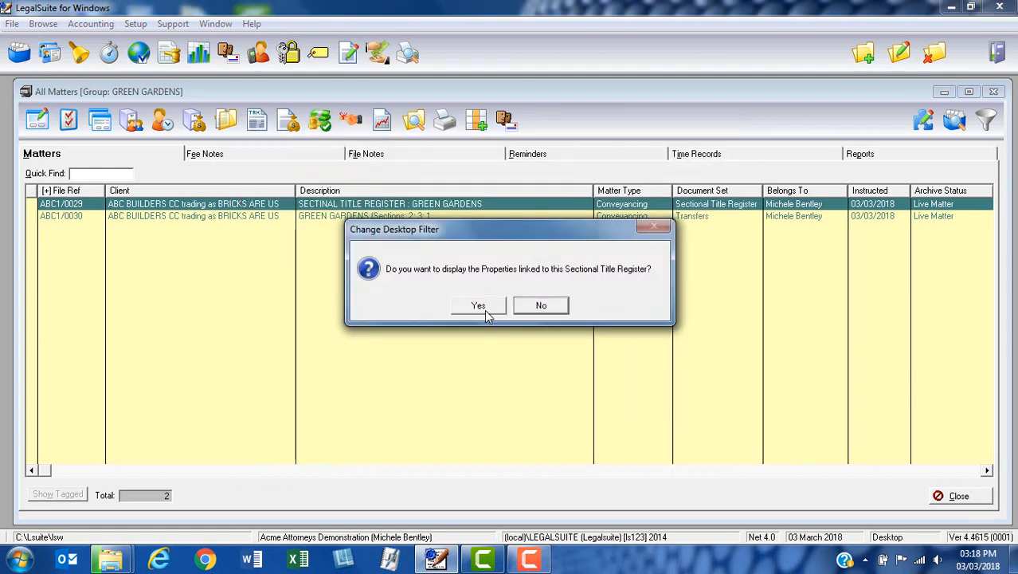
left_click(478, 306)
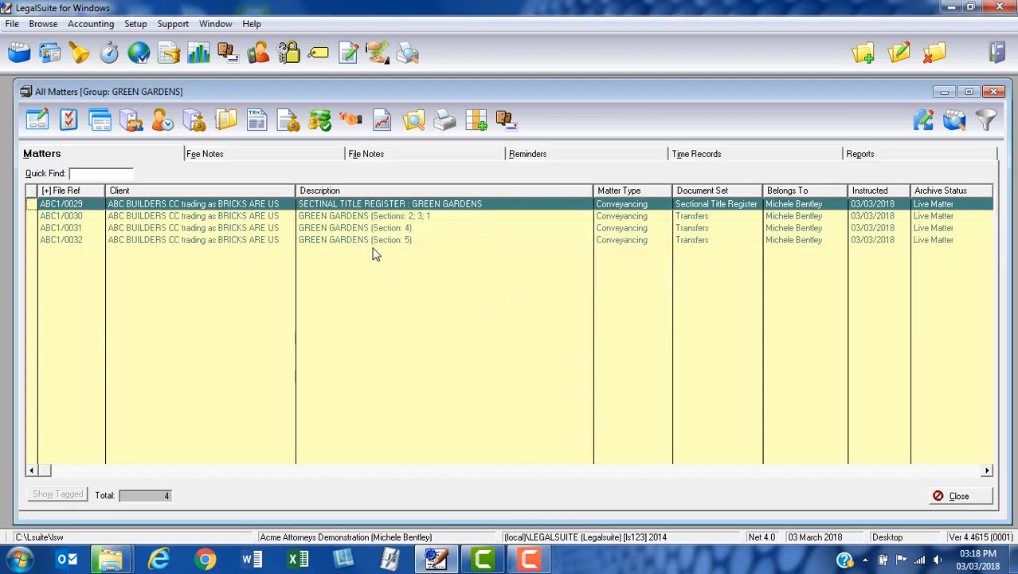
left_click(379, 230)
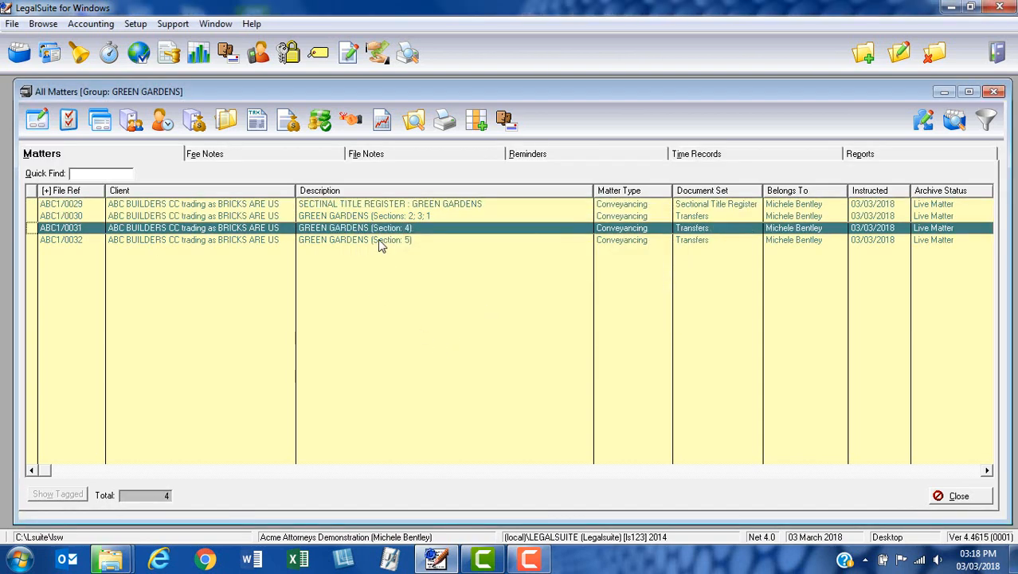
left_click(381, 241)
left_click(394, 232)
left_click(391, 218)
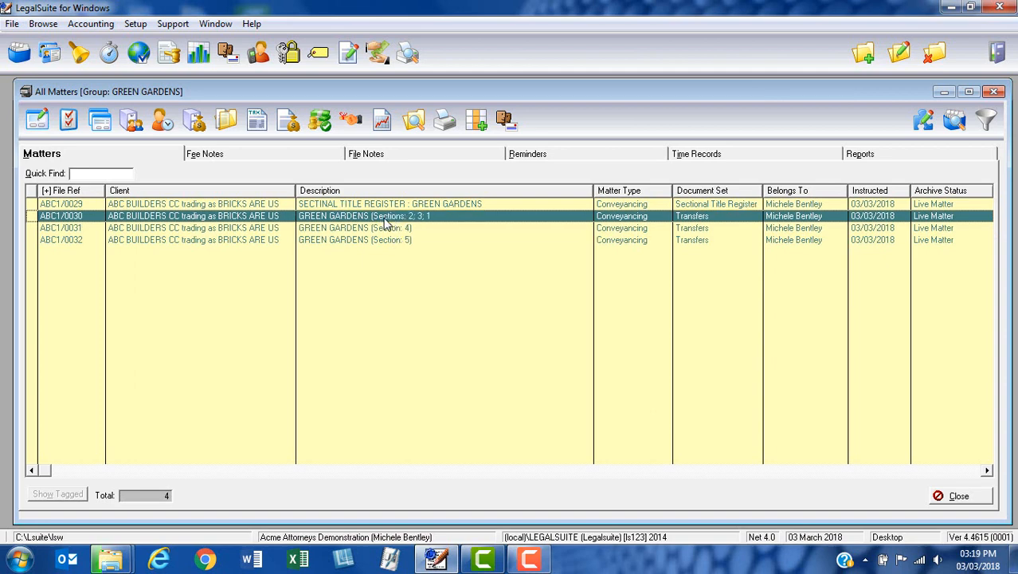
Assign an individual from the address book as Buyer on the Green Gardens matter for section 4.
left_click(385, 230)
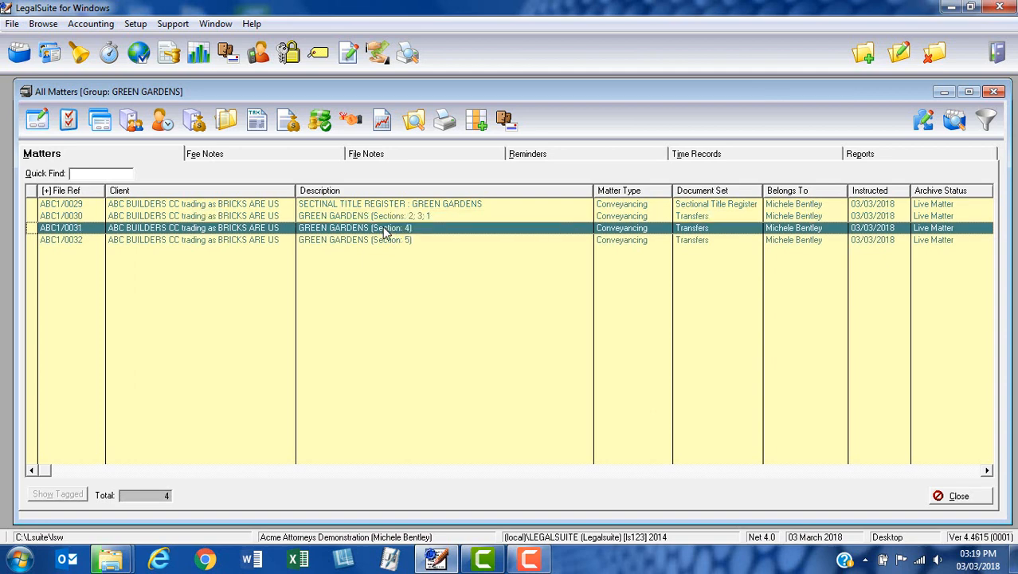
left_click(133, 121)
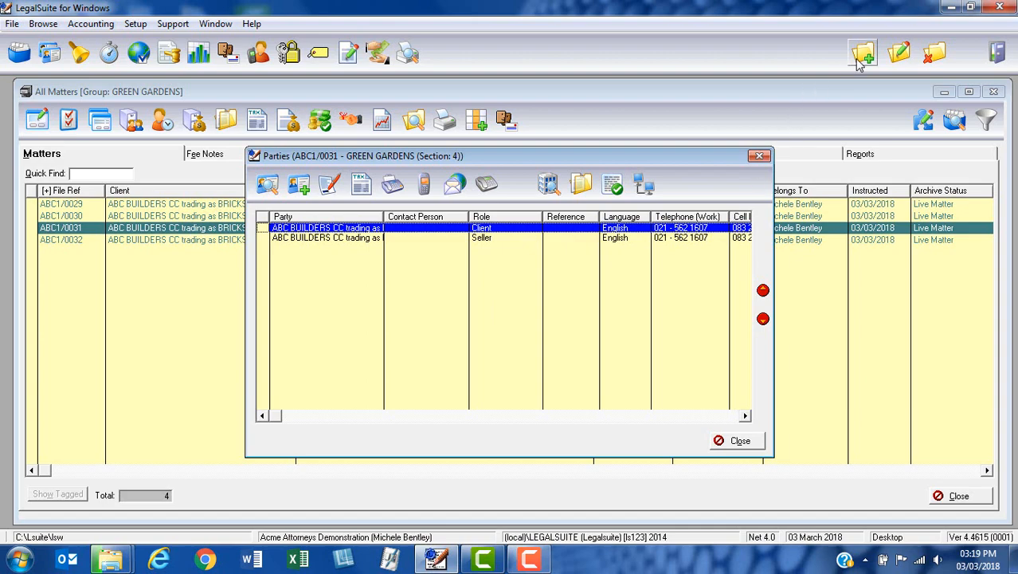
left_click(299, 185)
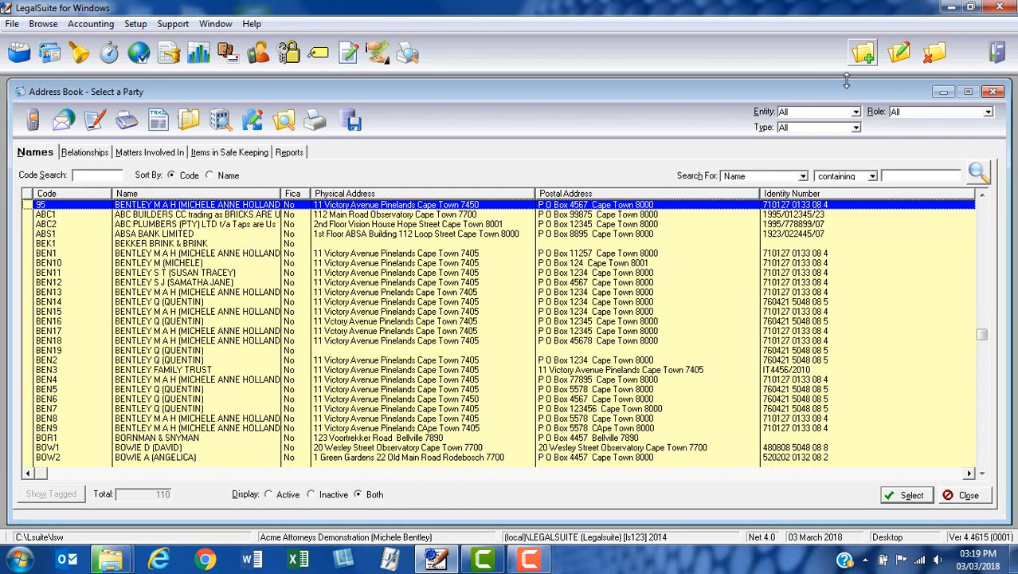
left_click(257, 253)
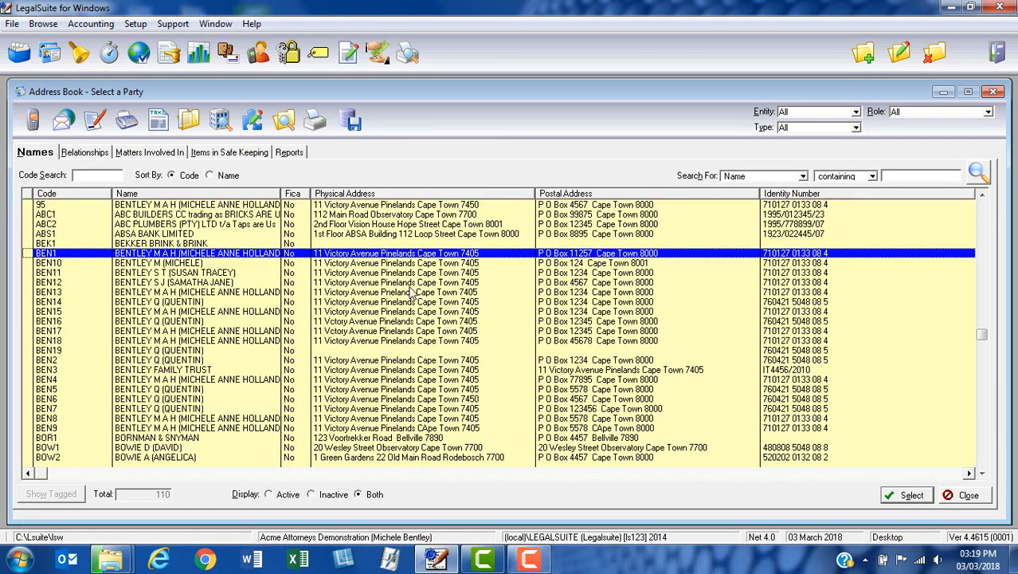
left_click(901, 496)
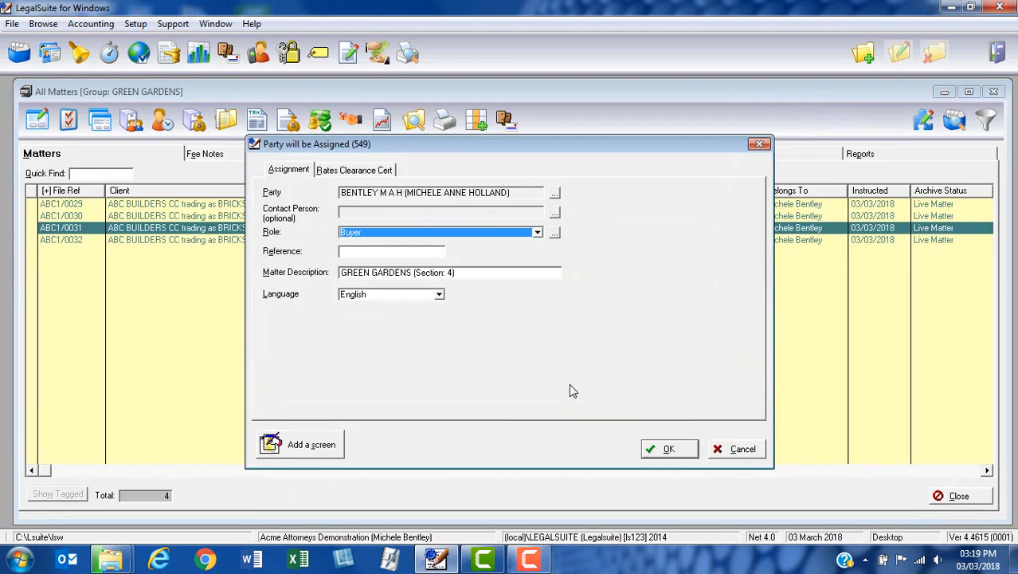
left_click(677, 451)
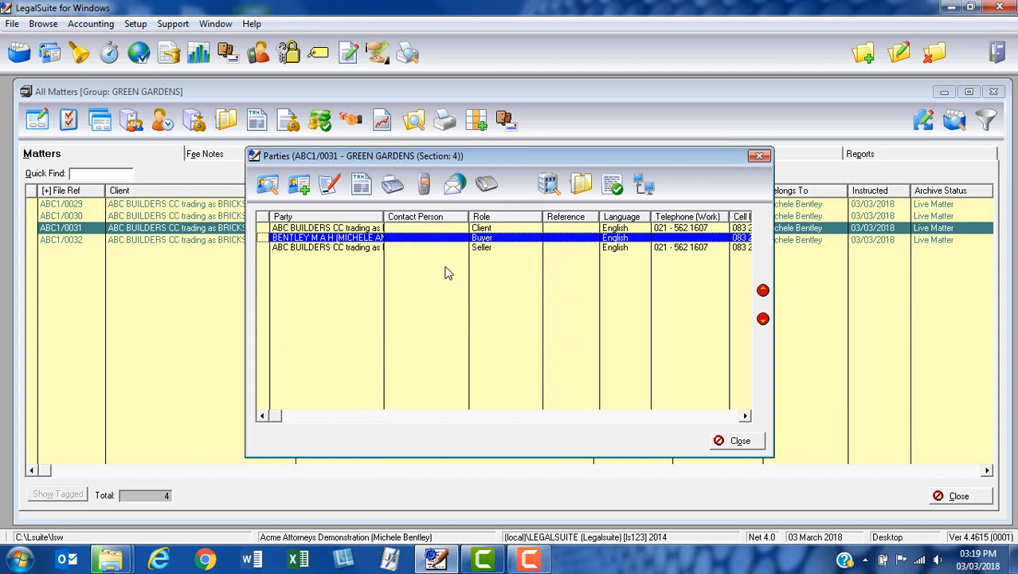
left_click(749, 442)
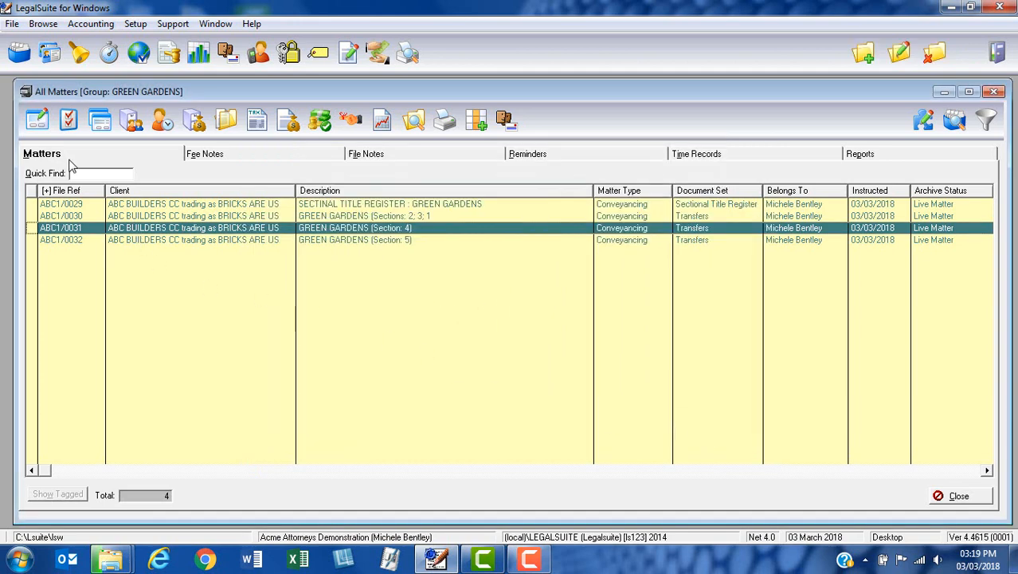
Review the property details of the section 4 transfer and save it without assigning a selling estate agency.
left_click(36, 121)
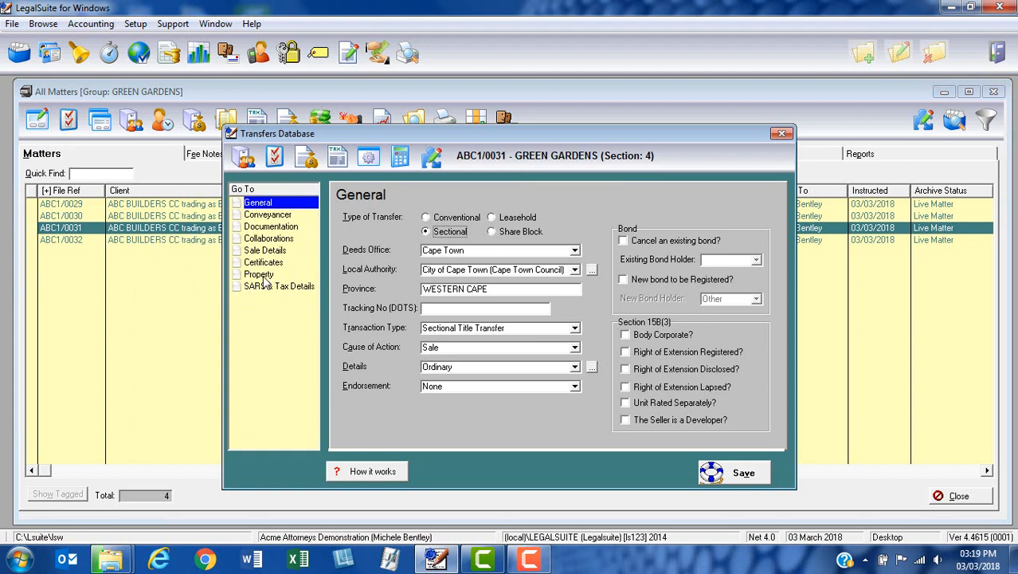
left_click(263, 279)
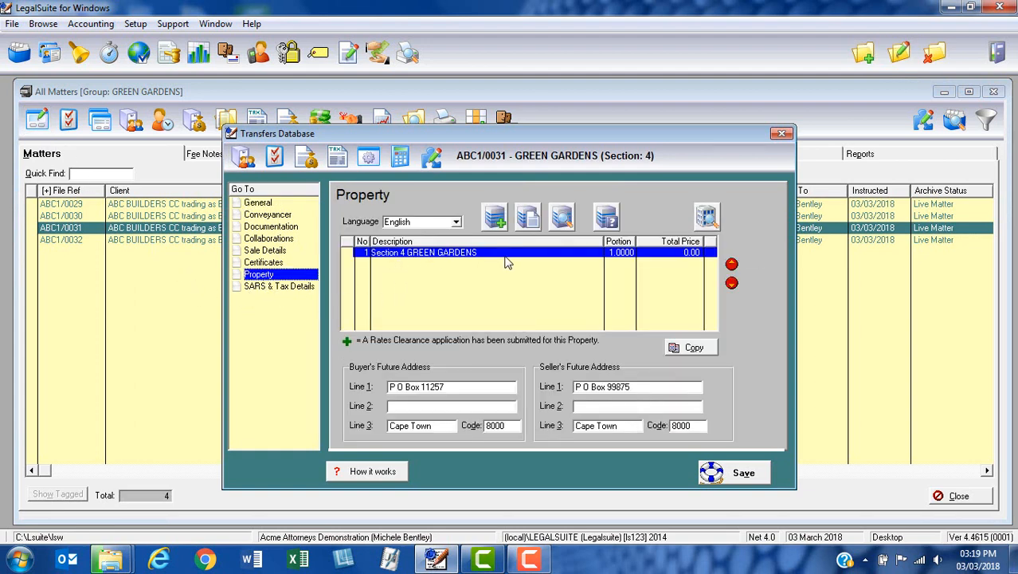
left_click(728, 475)
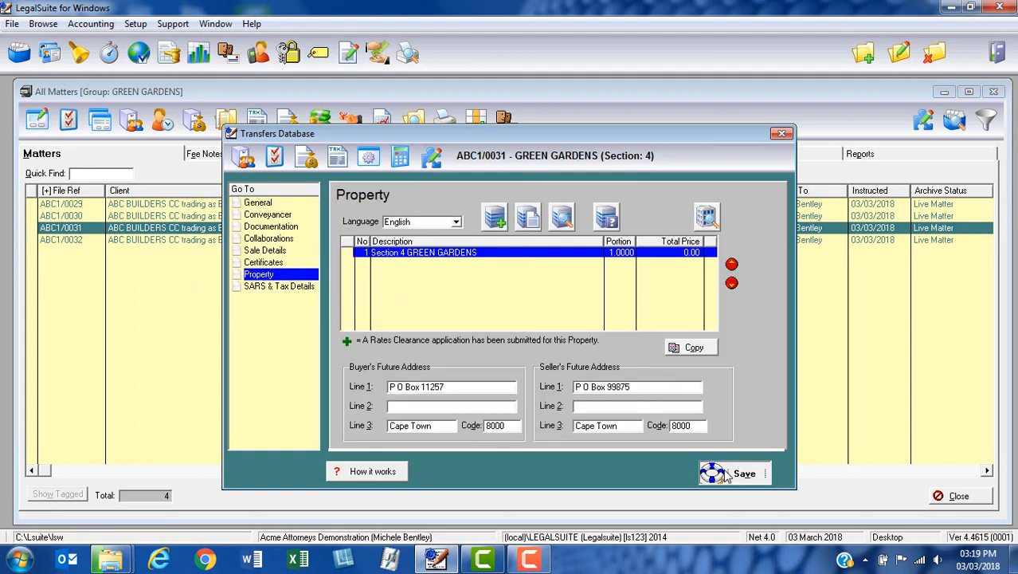
left_click(549, 308)
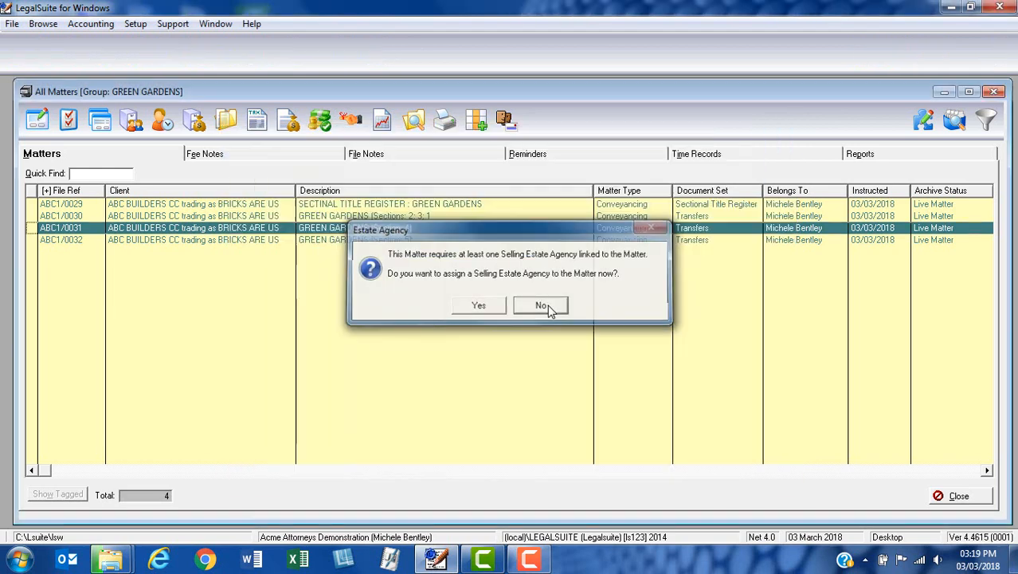
Assign an individual from the address book as Buyer on the Green Gardens matter for section 5.
left_click(409, 241)
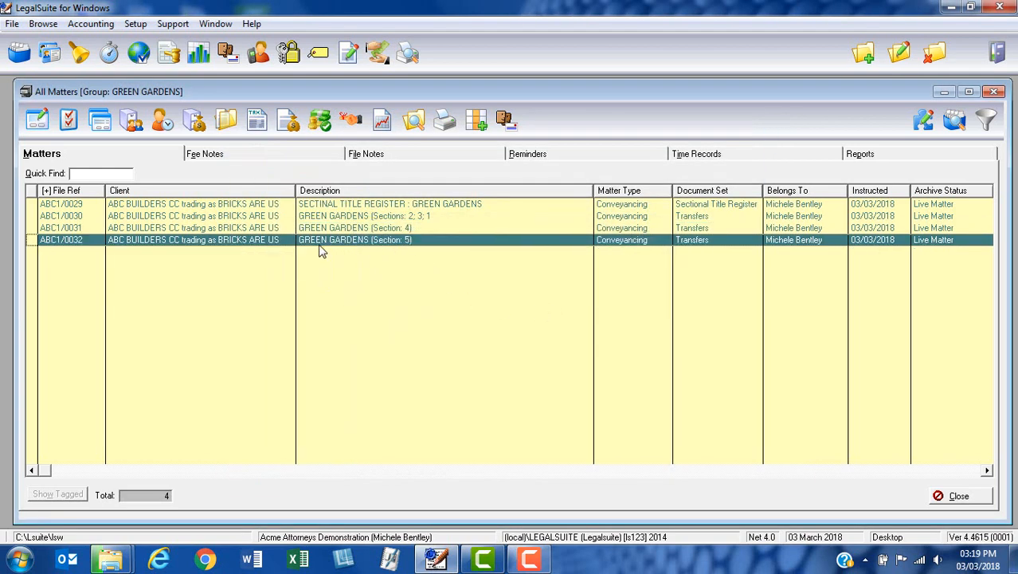
left_click(132, 119)
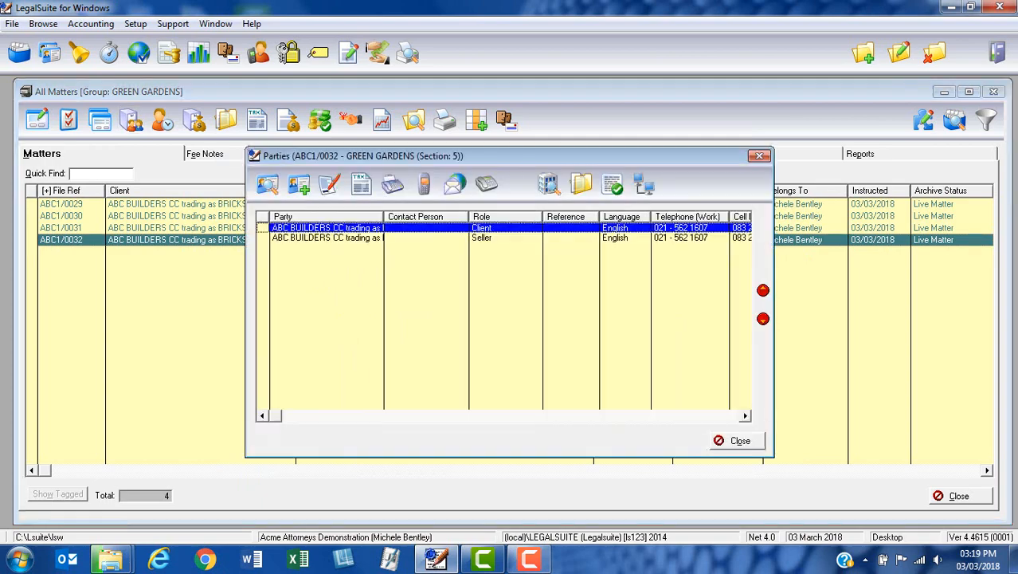
left_click(859, 64)
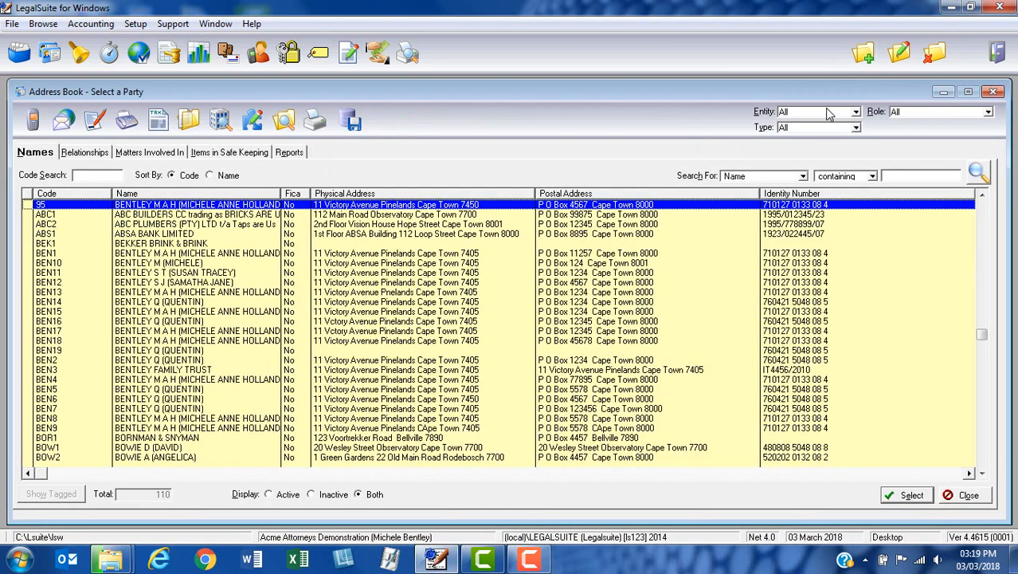
left_click(195, 255)
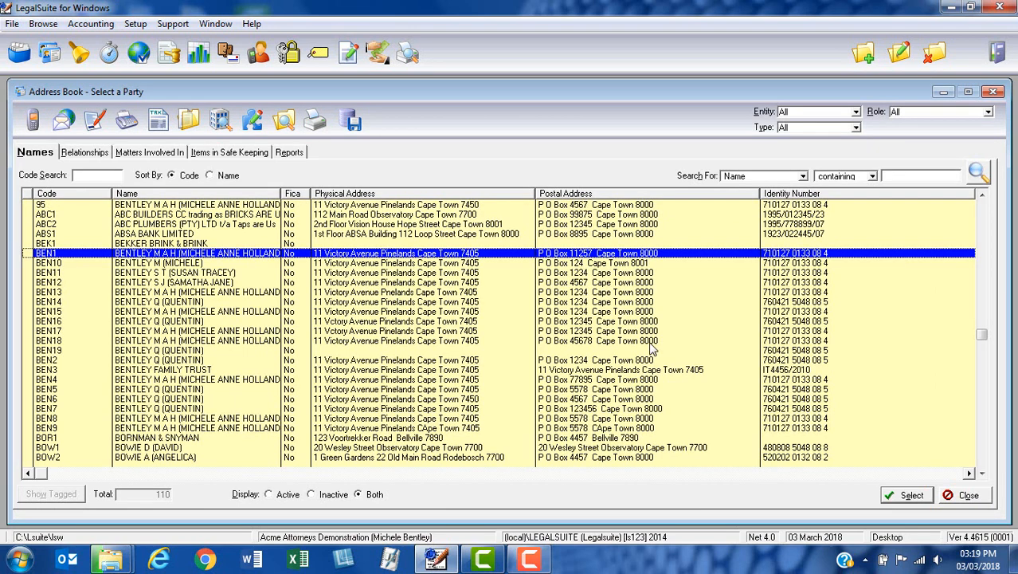
left_click(897, 498)
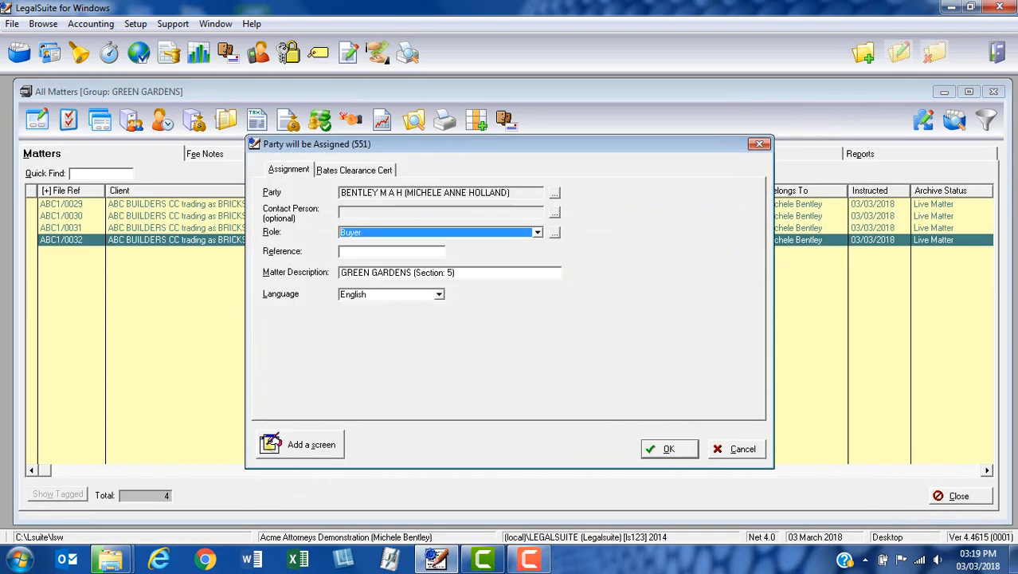
left_click(669, 449)
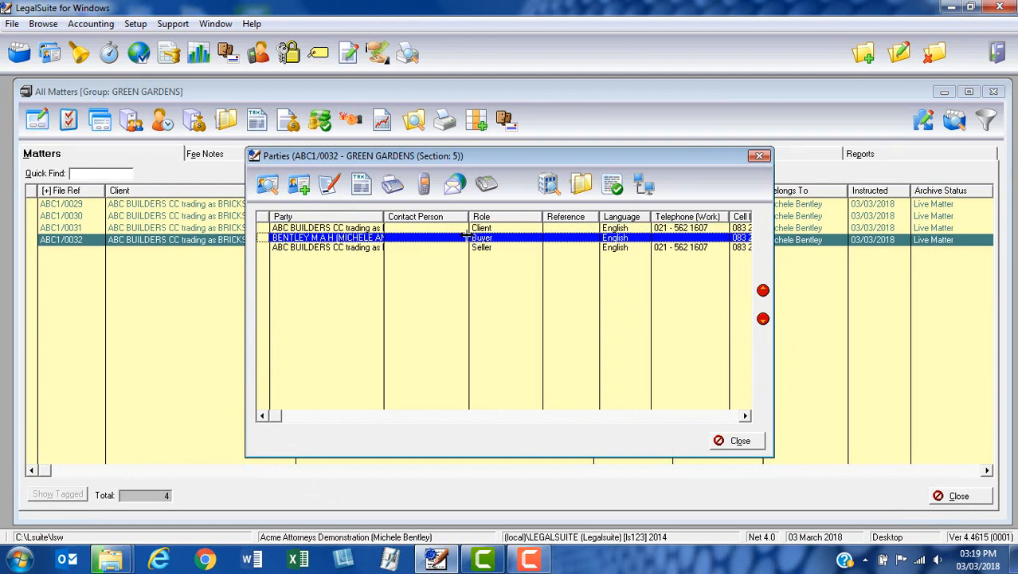
left_click(734, 442)
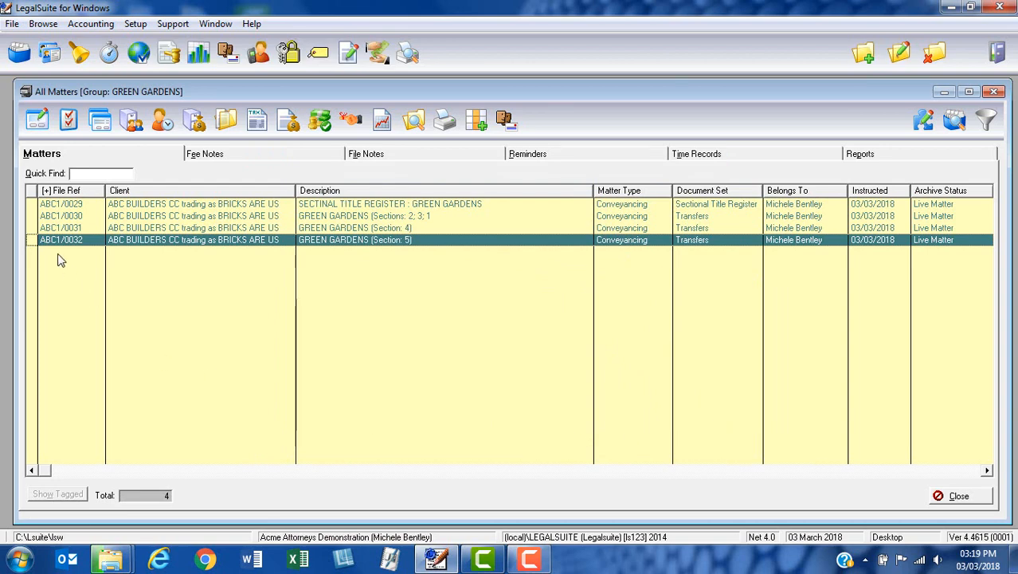
Review the property details of the section 5 transfer and save it without assigning a selling estate agency.
left_click(37, 121)
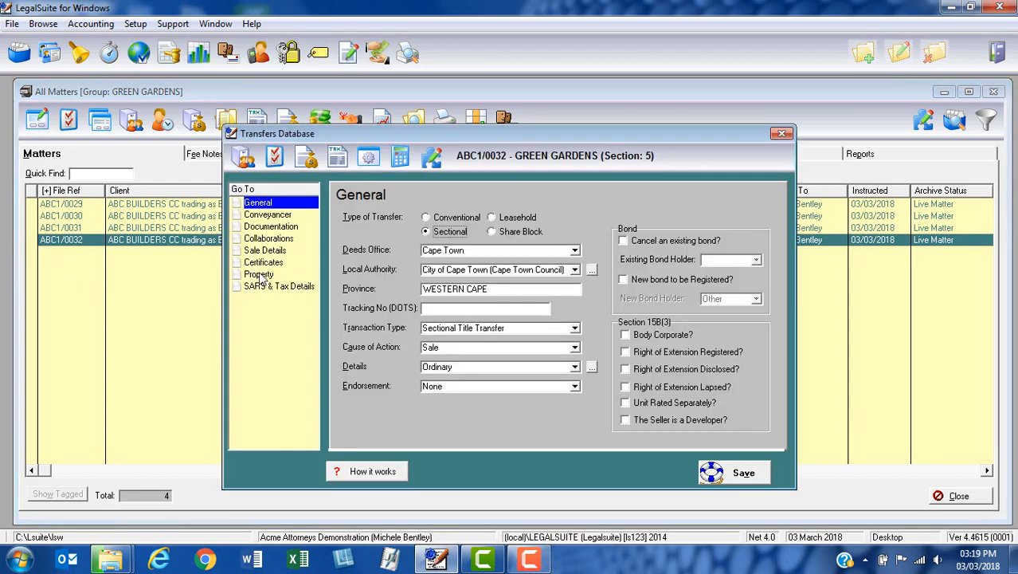
left_click(260, 275)
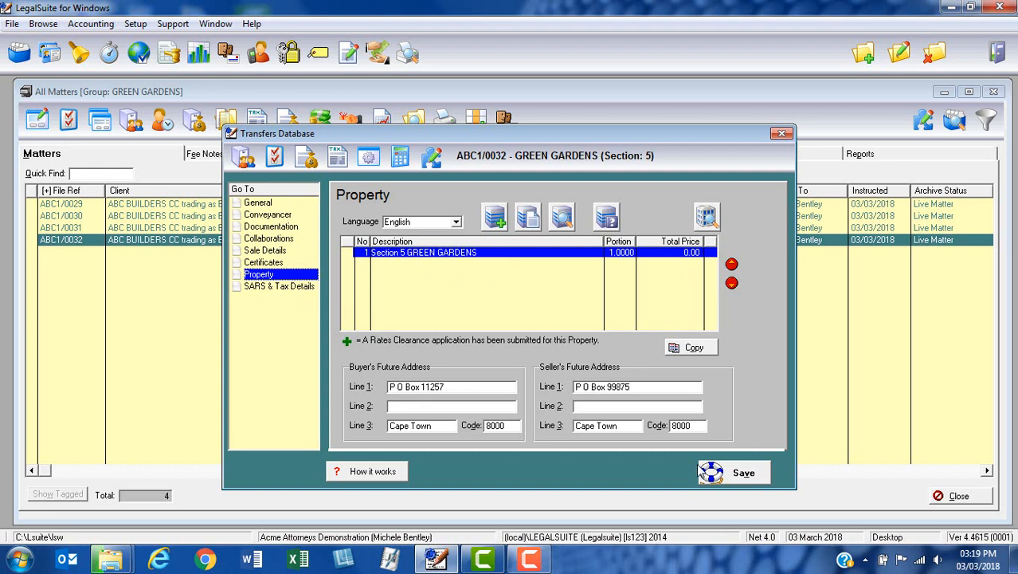
left_click(717, 474)
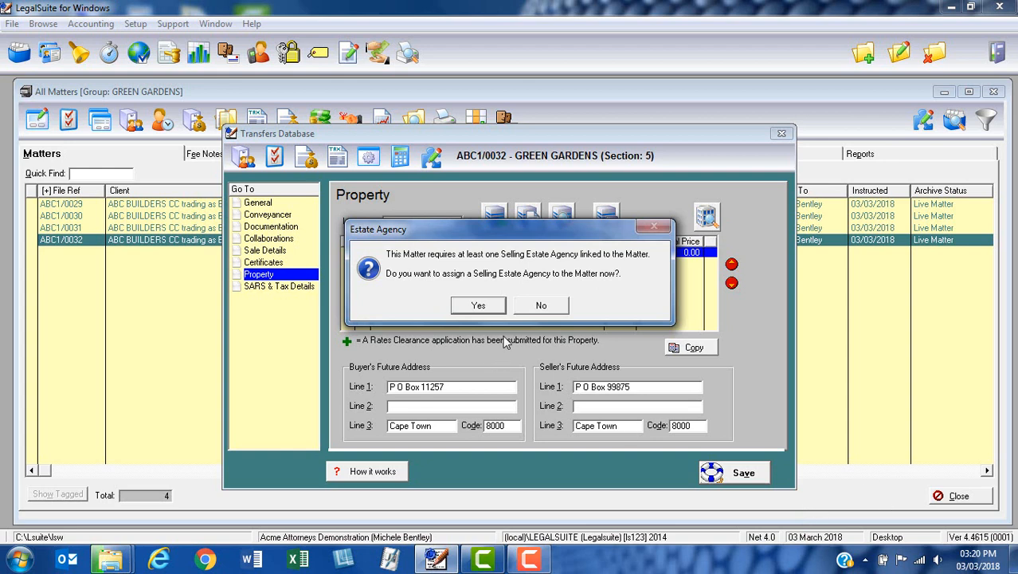
left_click(541, 305)
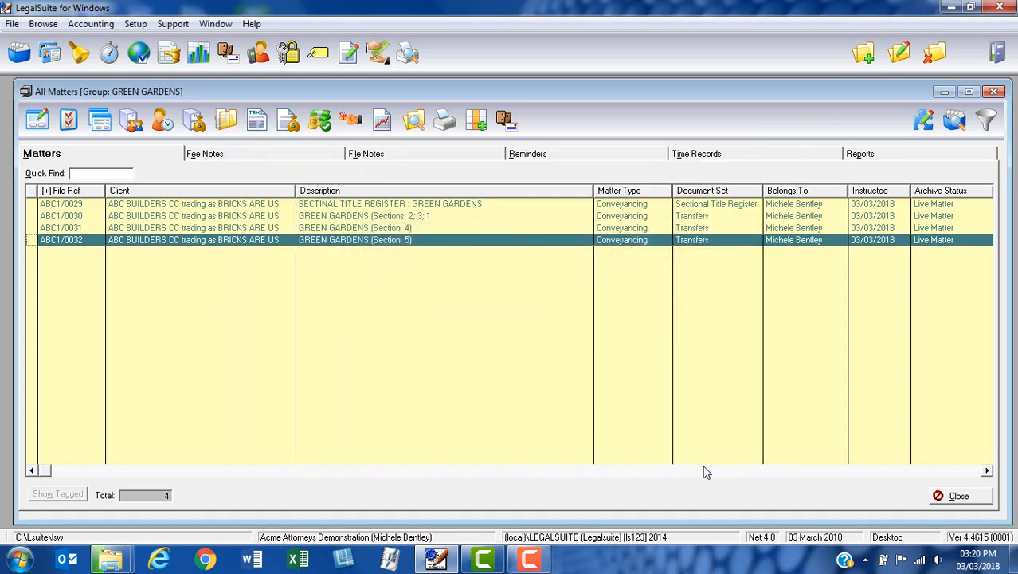